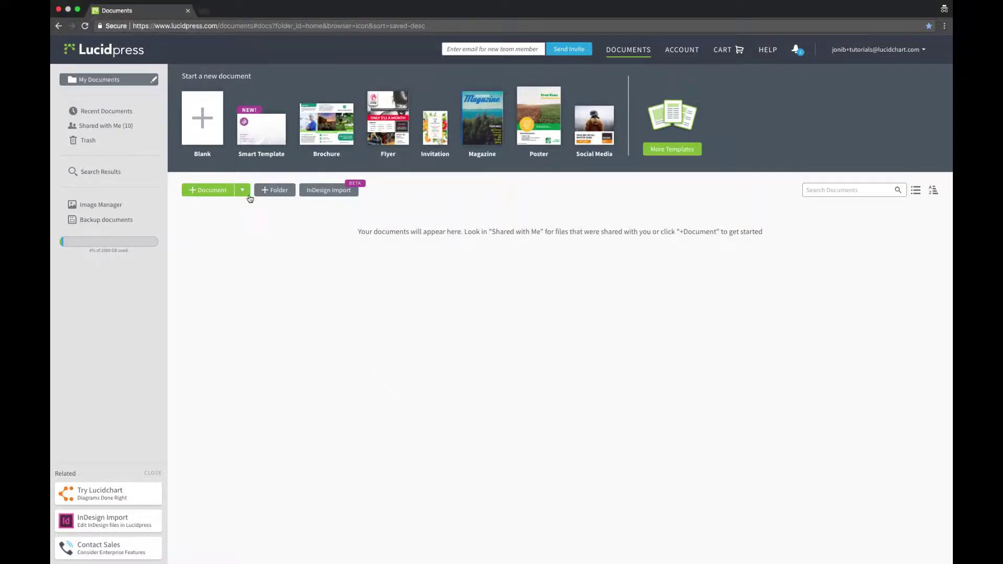
# Start a new document from the Cobalt Cafe poster template
pyautogui.click(244, 195)
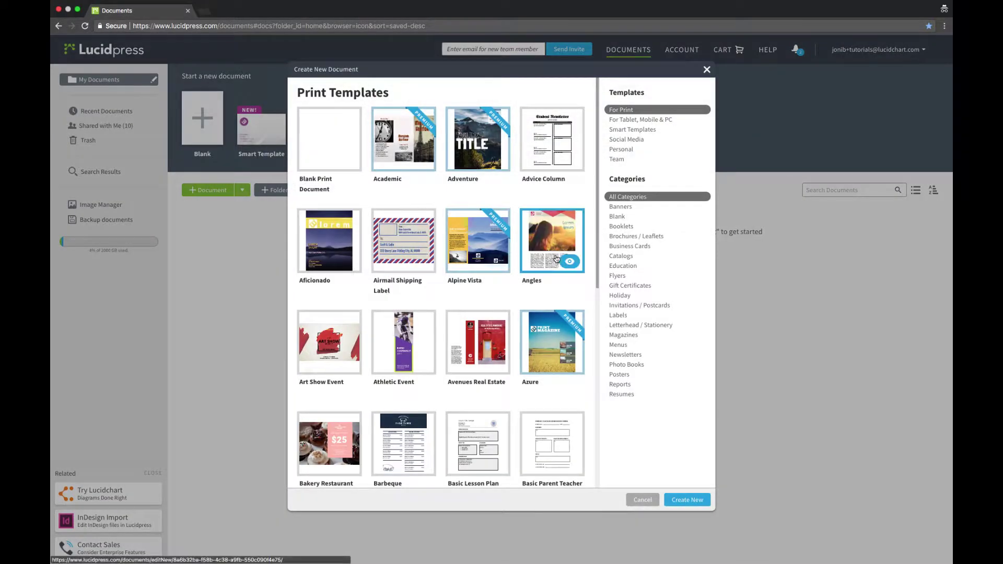
pyautogui.scroll(-3, 562, 276)
pyautogui.scroll(-6, 561, 283)
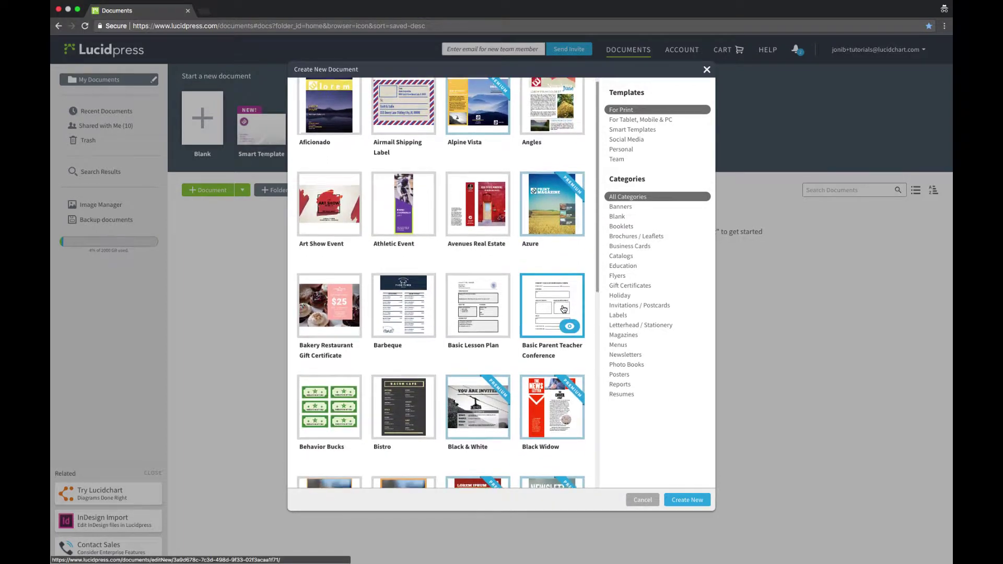
pyautogui.scroll(-8, 562, 311)
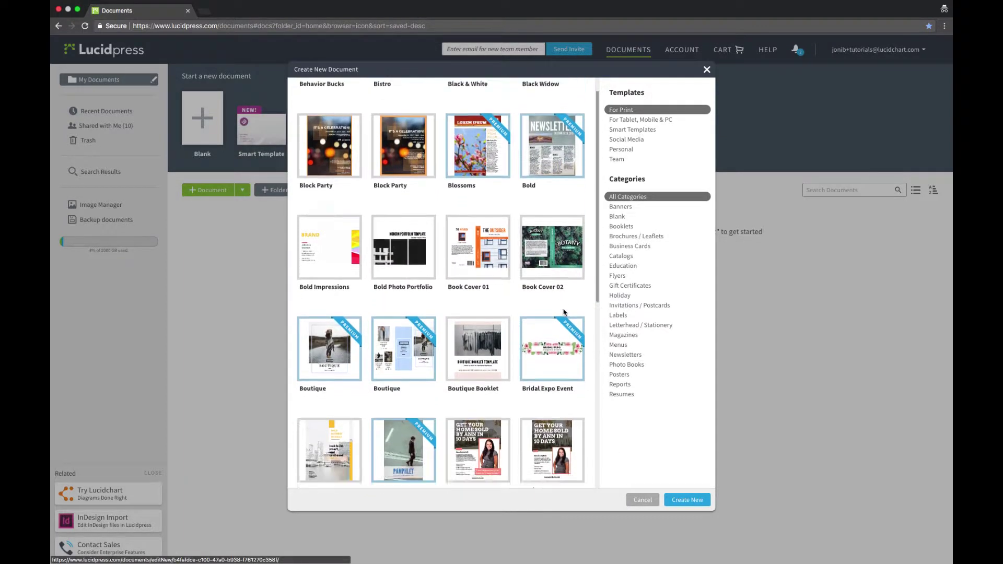
pyautogui.click(622, 374)
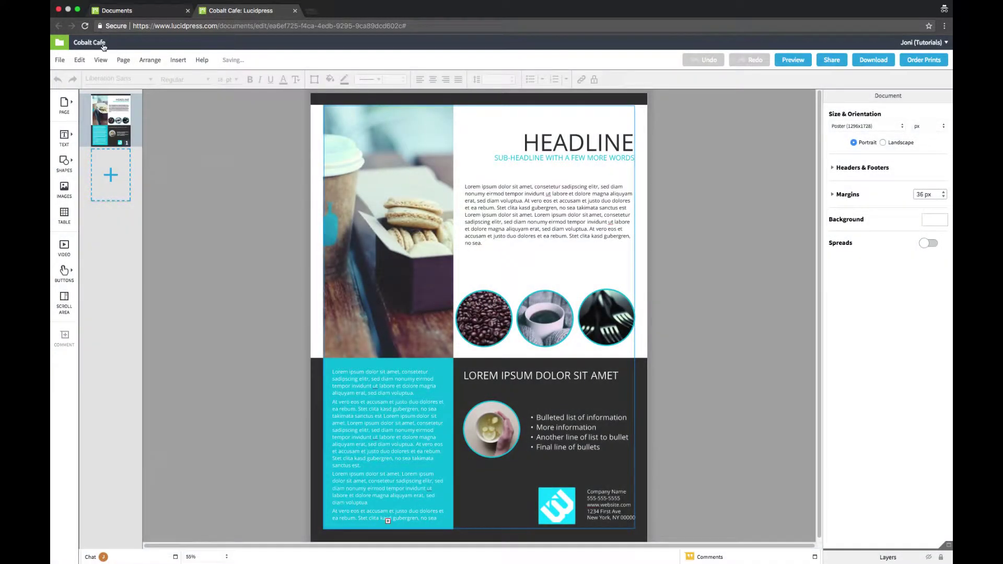
# Rename the document to 'Lucidpress New Office'
pyautogui.click(99, 43)
pyautogui.write('Lucidpress New Office')
pyautogui.press('Return')
# Replace the headline text with LUCIDPRESS and the sub-headline text with NEW OFFICE
pyautogui.click(584, 143)
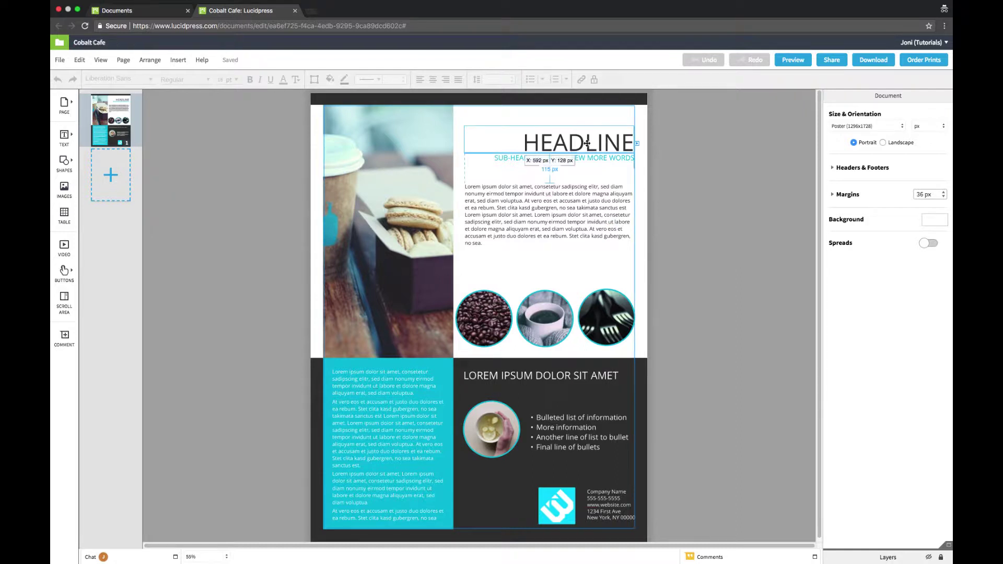
pyautogui.write('LUCIDPRESS')
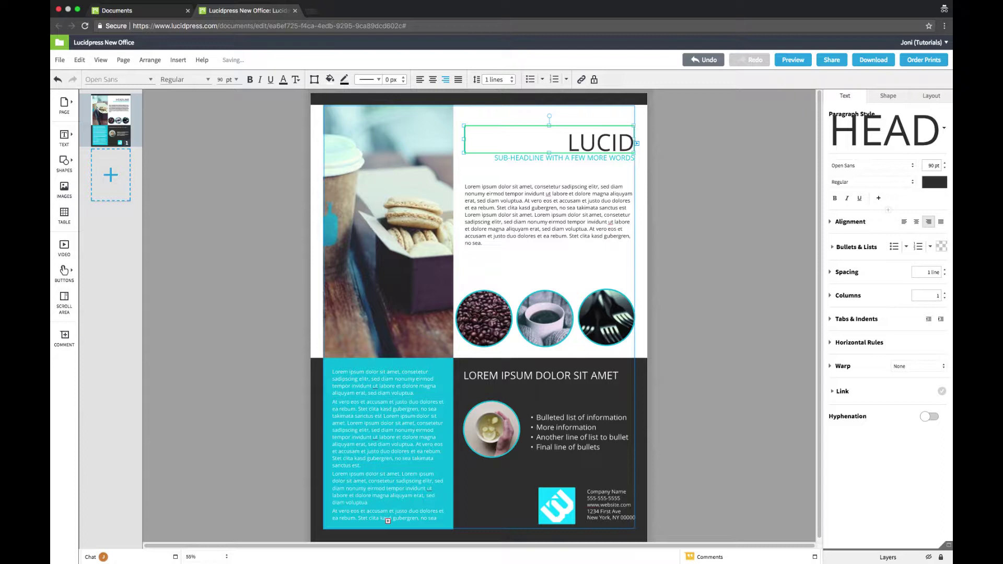
pyautogui.click(604, 157)
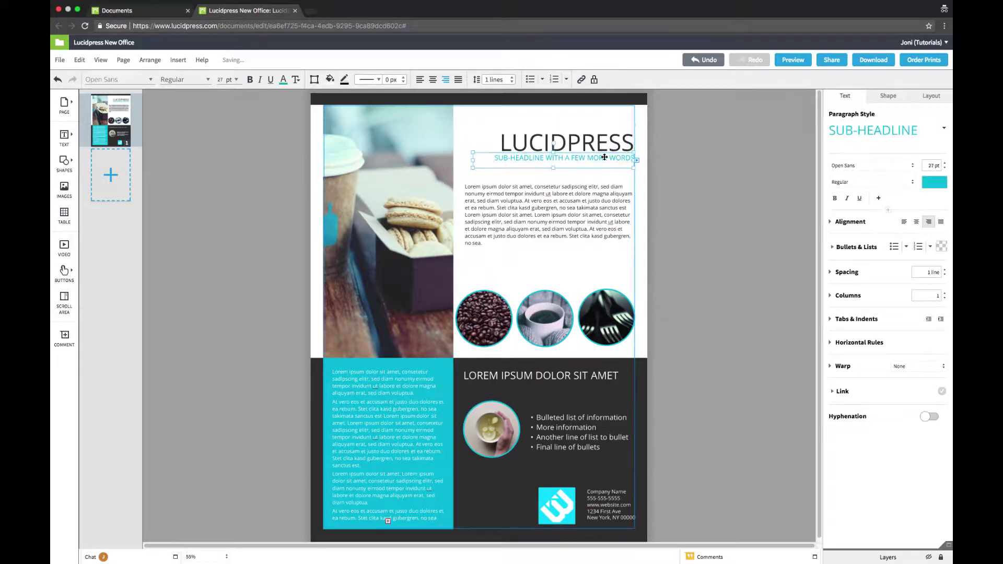
pyautogui.write('NEW OFFICE')
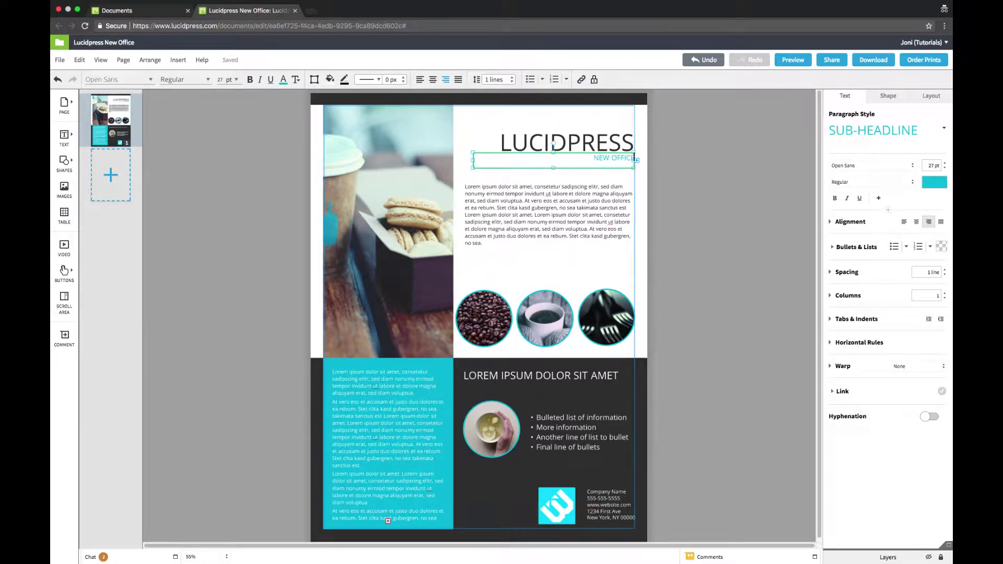
pyautogui.click(594, 141)
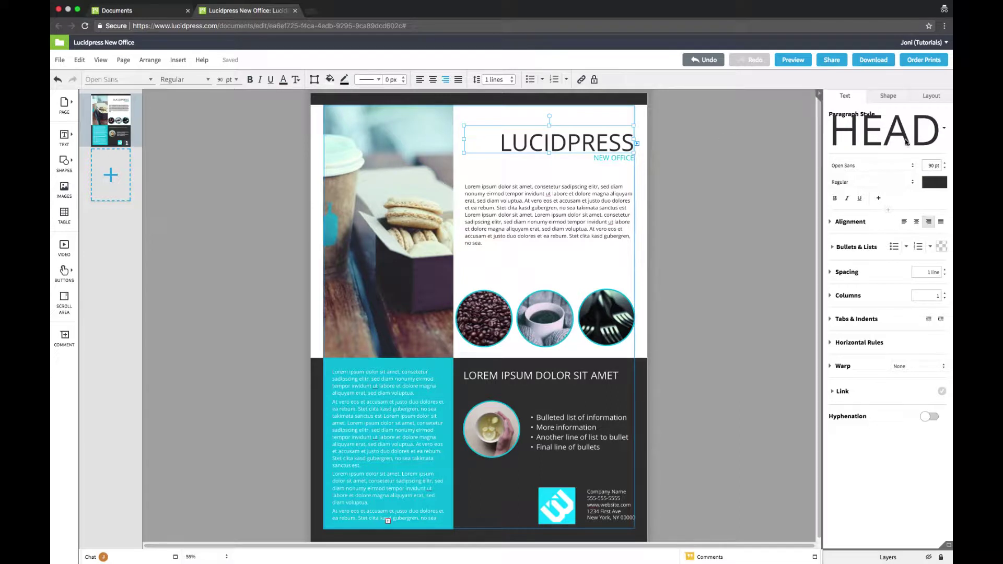
# Set the LUCIDPRESS headline to Graphik Bold in the dark brand colour
pyautogui.click(915, 167)
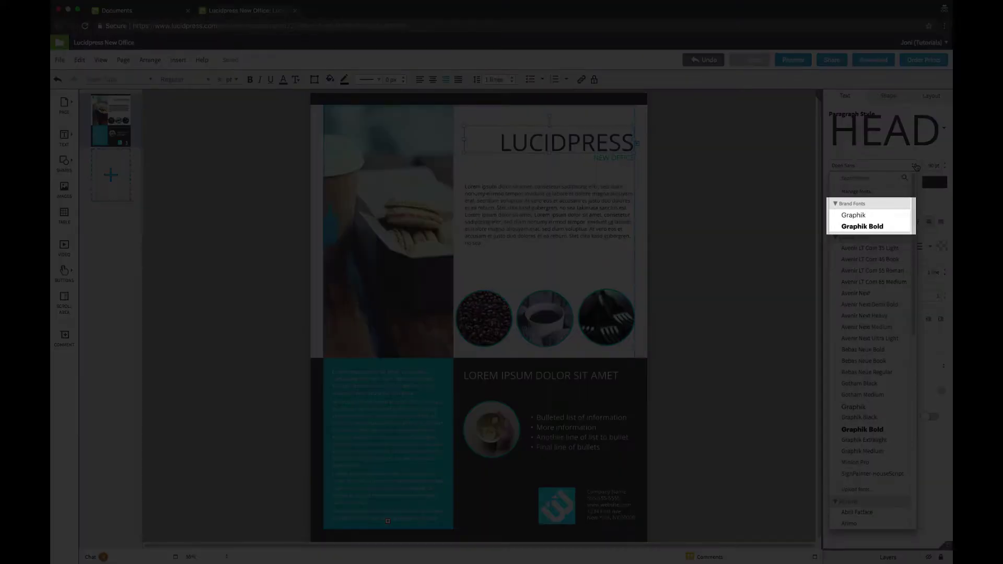
pyautogui.click(915, 167)
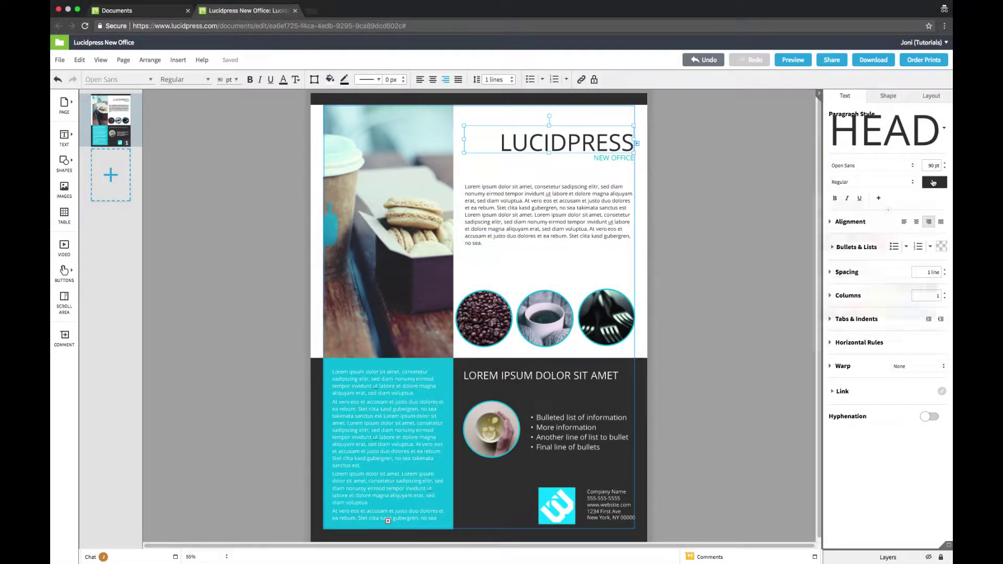
pyautogui.click(933, 182)
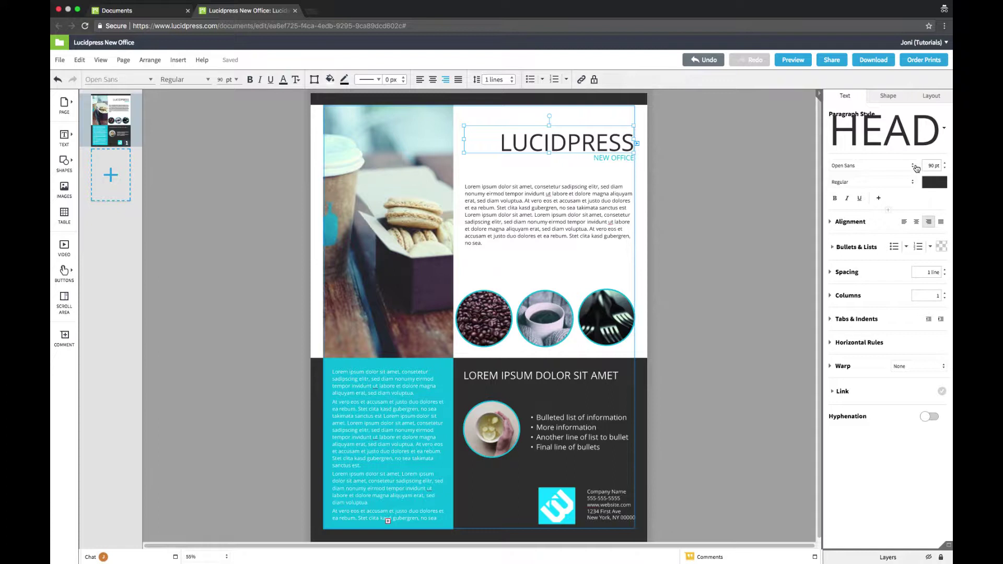
pyautogui.click(916, 167)
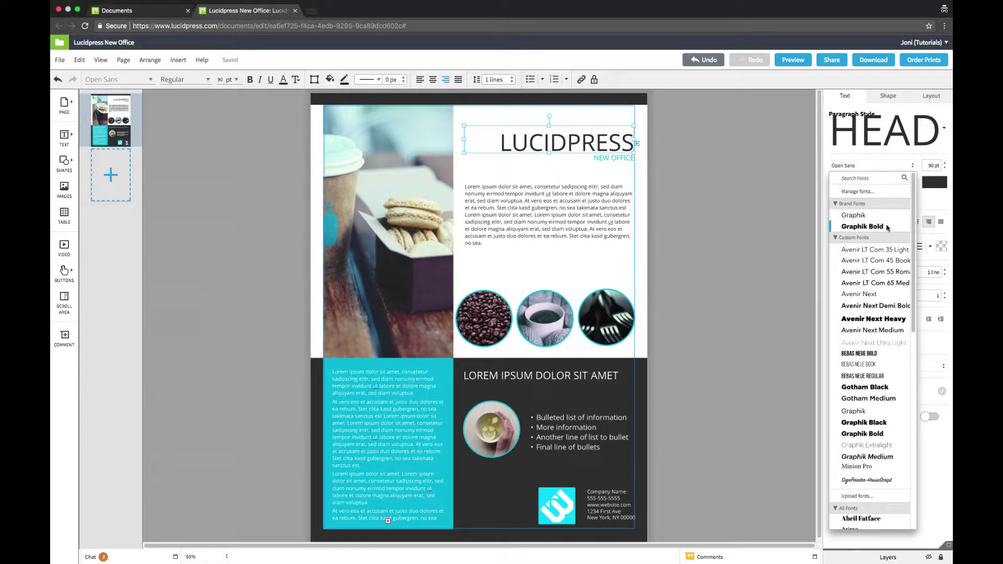
pyautogui.click(886, 227)
pyautogui.click(934, 182)
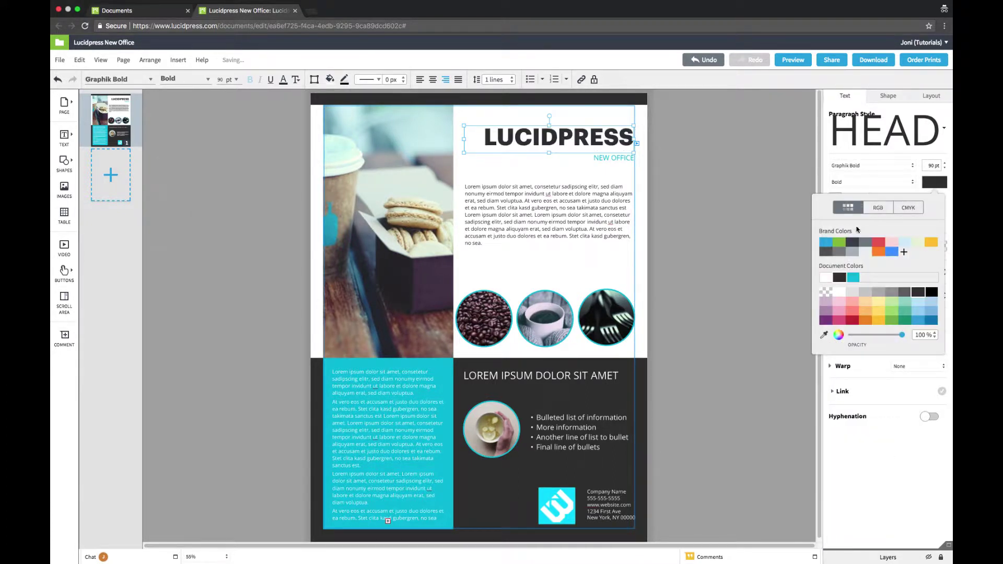
pyautogui.click(852, 242)
# Set the NEW OFFICE sub-headline to Graphik in the blue brand colour
pyautogui.click(612, 158)
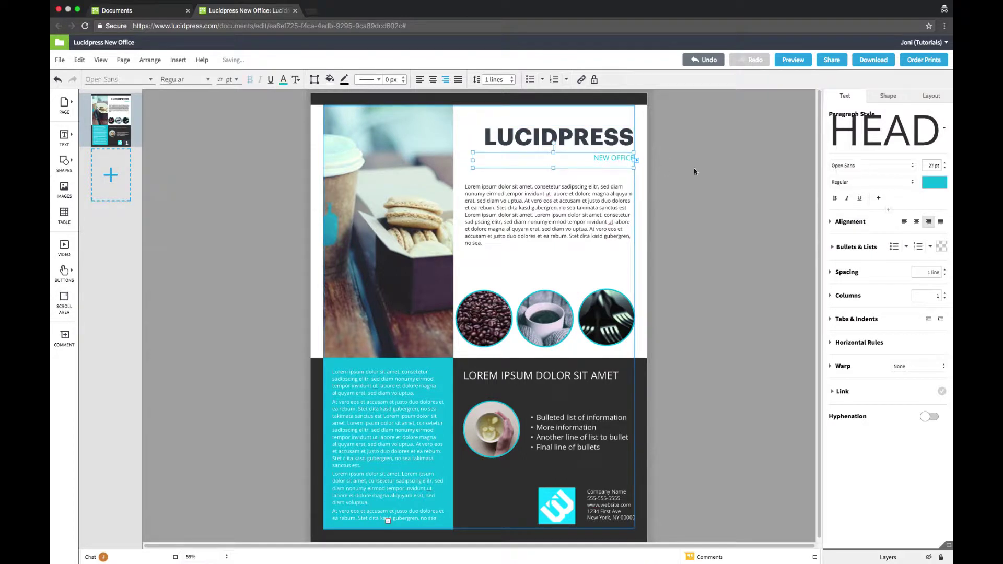
pyautogui.click(912, 166)
pyautogui.click(924, 191)
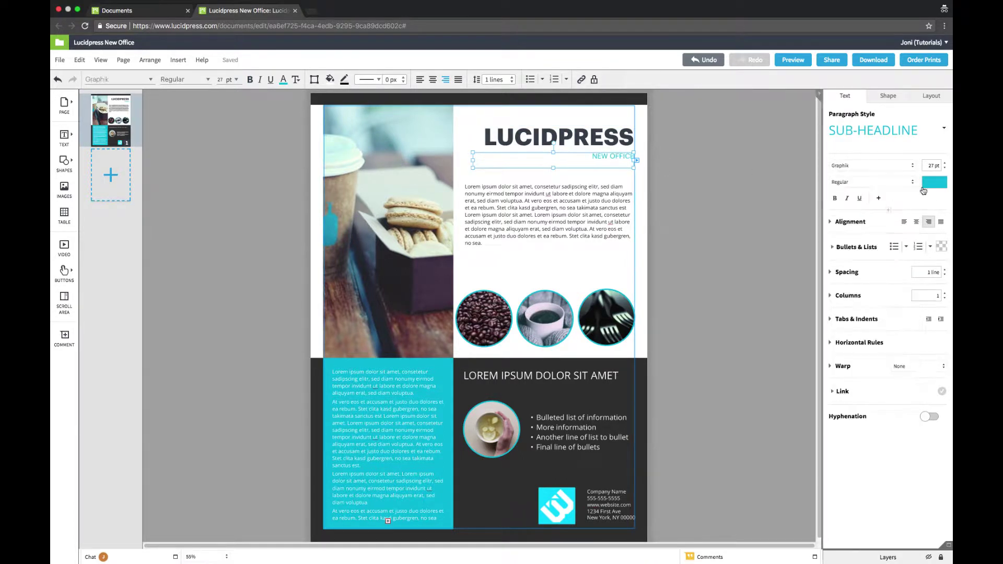
pyautogui.click(928, 185)
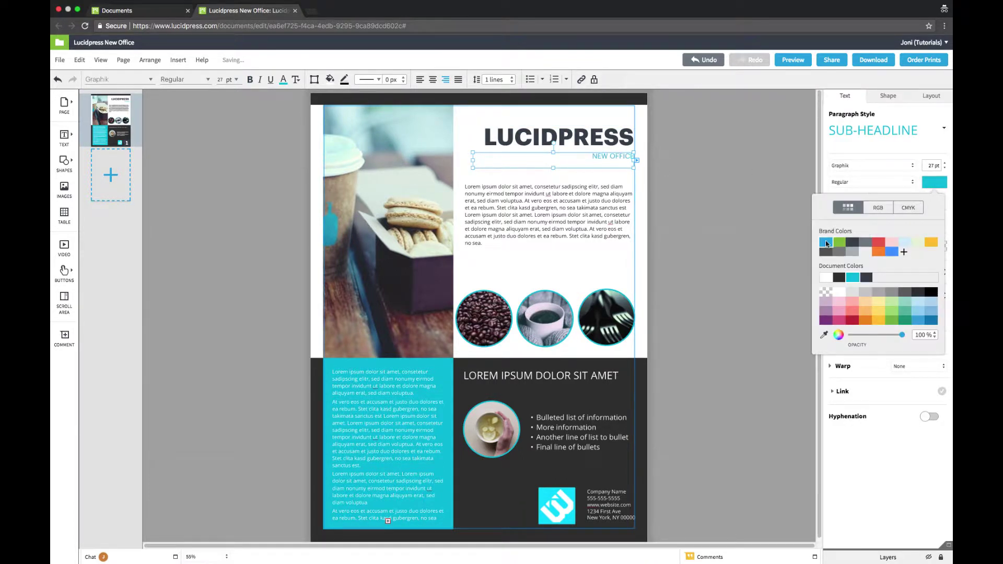
pyautogui.click(826, 242)
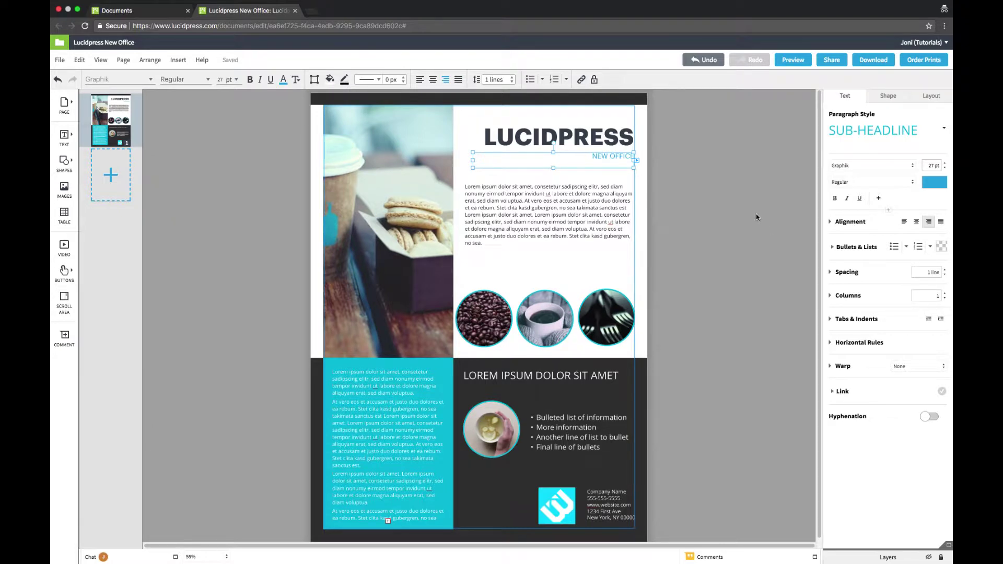
# Switch the body paragraph and the cyan column text to Graphik
pyautogui.click(618, 211)
pyautogui.click(870, 165)
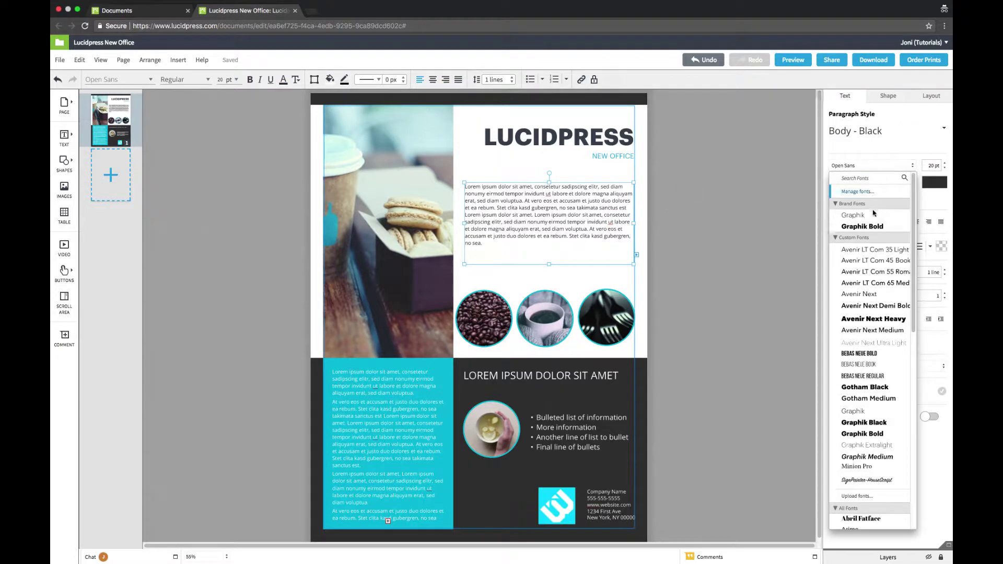
pyautogui.click(873, 214)
pyautogui.click(448, 376)
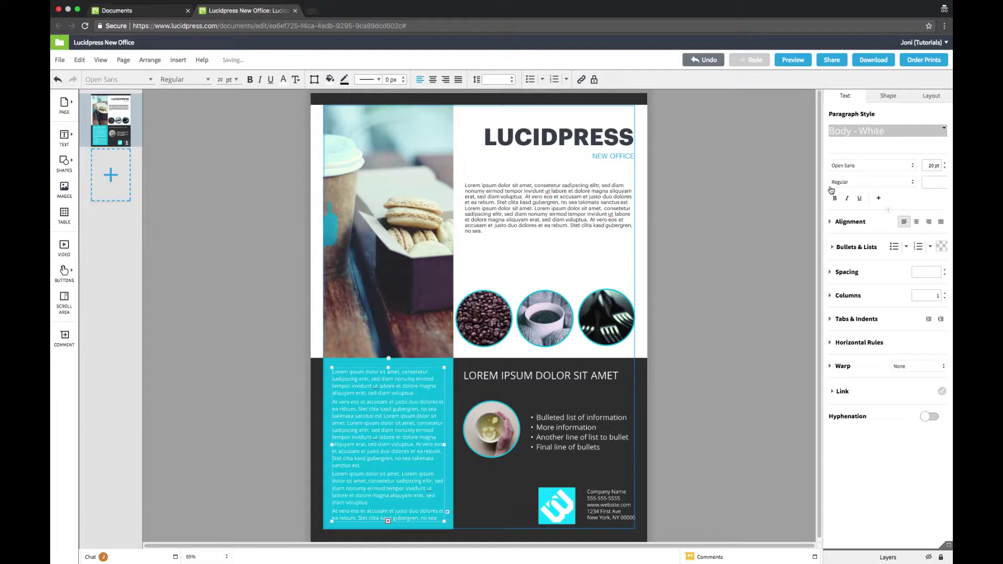
pyautogui.click(871, 165)
pyautogui.click(873, 213)
# Switch the LOREM IPSUM heading, bulleted list and company details to Graphik
pyautogui.click(582, 376)
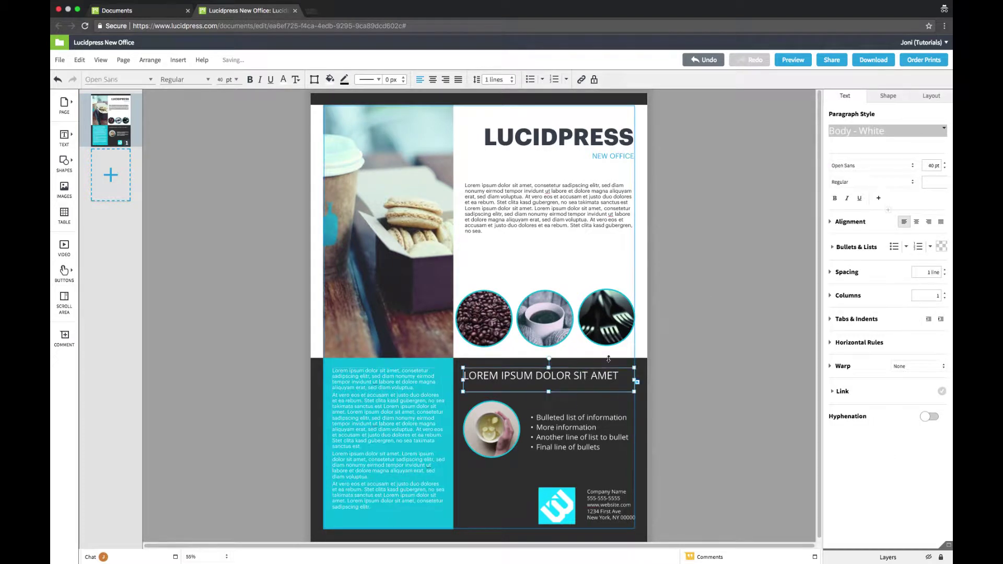
pyautogui.click(871, 165)
pyautogui.click(855, 225)
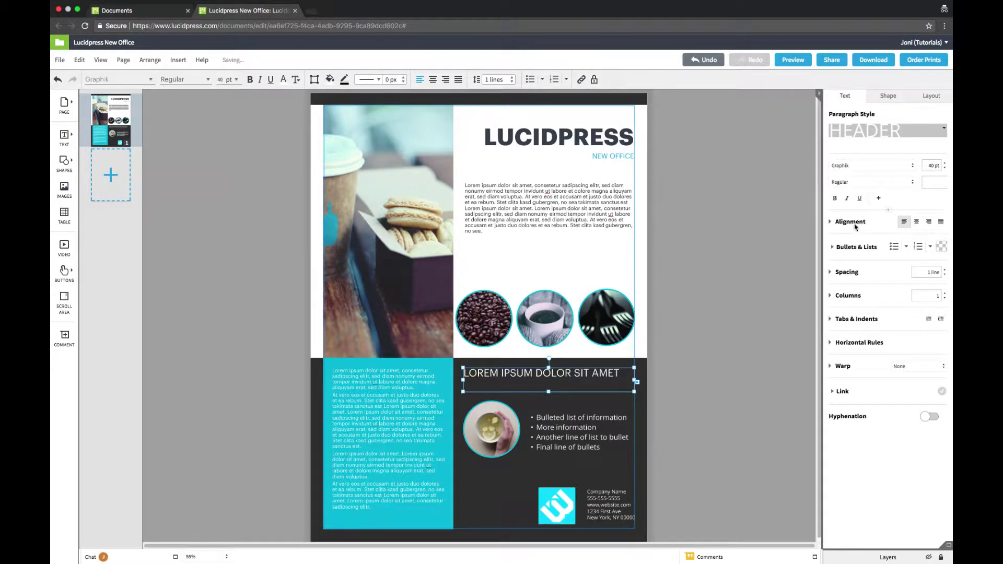
pyautogui.click(613, 427)
pyautogui.click(871, 166)
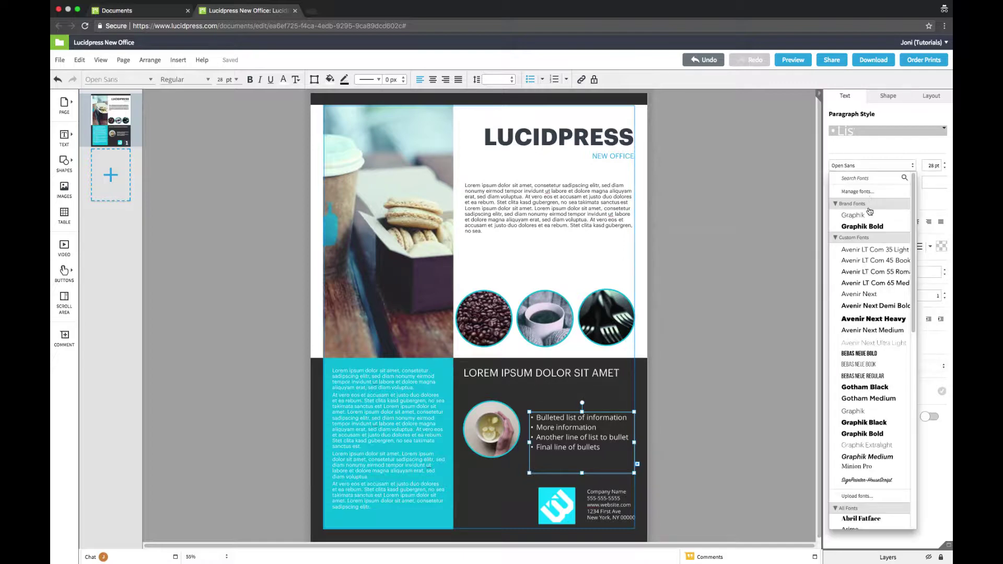
pyautogui.click(869, 214)
pyautogui.click(622, 497)
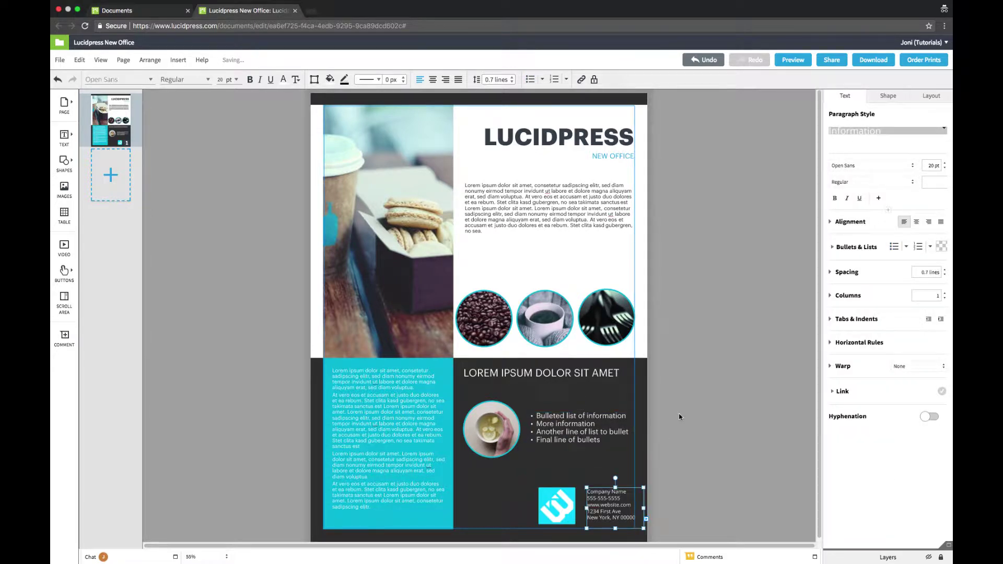
pyautogui.click(842, 166)
# Set the company details to Graphik and fill the lower background with the slate brand colour
pyautogui.click(857, 215)
pyautogui.click(675, 362)
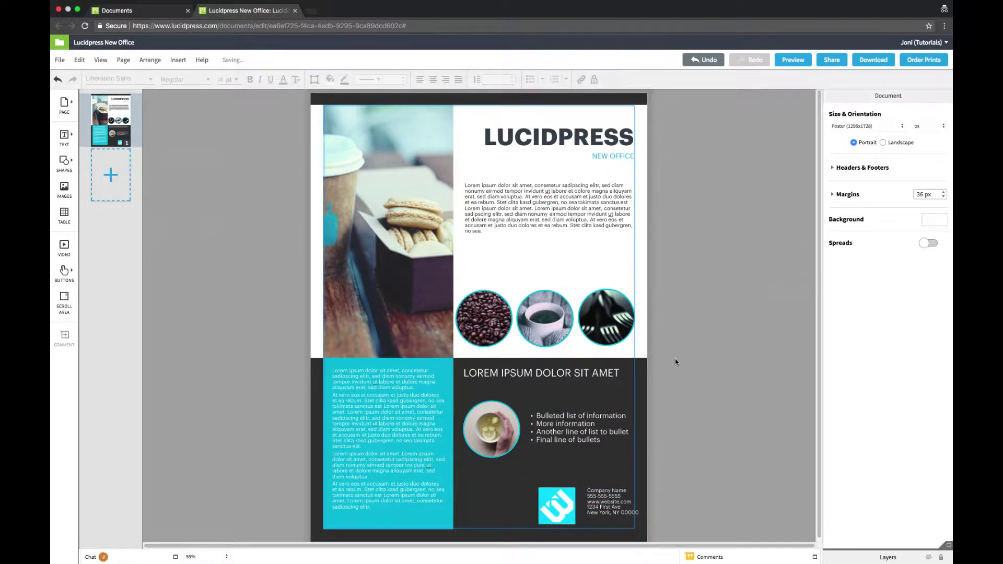
pyautogui.click(642, 372)
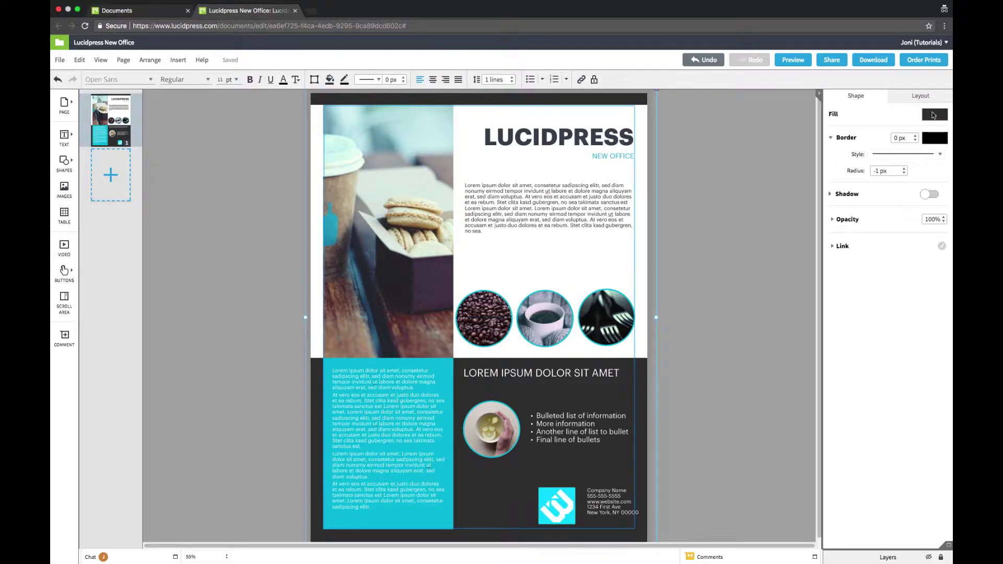
pyautogui.click(934, 114)
pyautogui.click(856, 177)
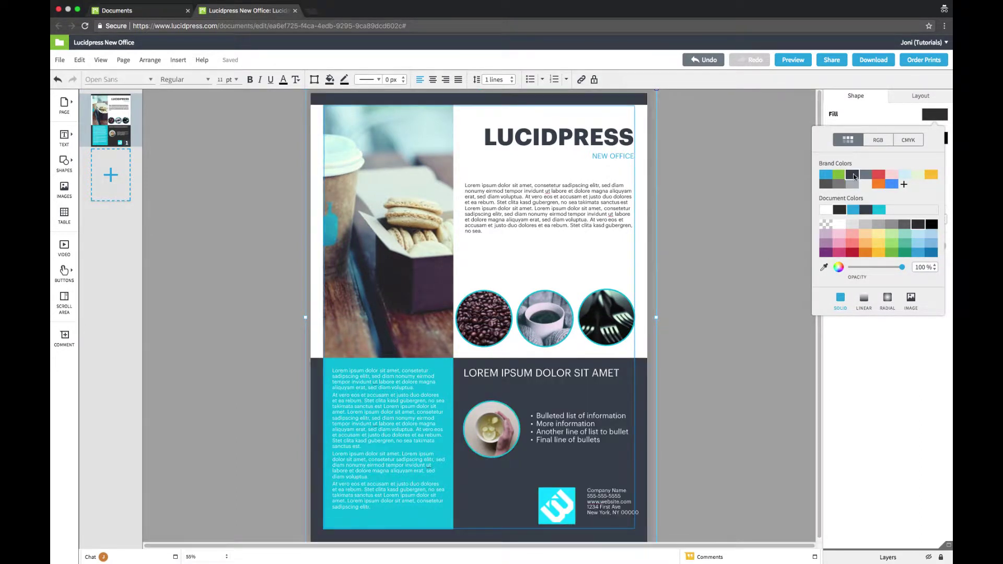
# Fill the top panel light grey and recolour the cyan text block blue
pyautogui.click(644, 254)
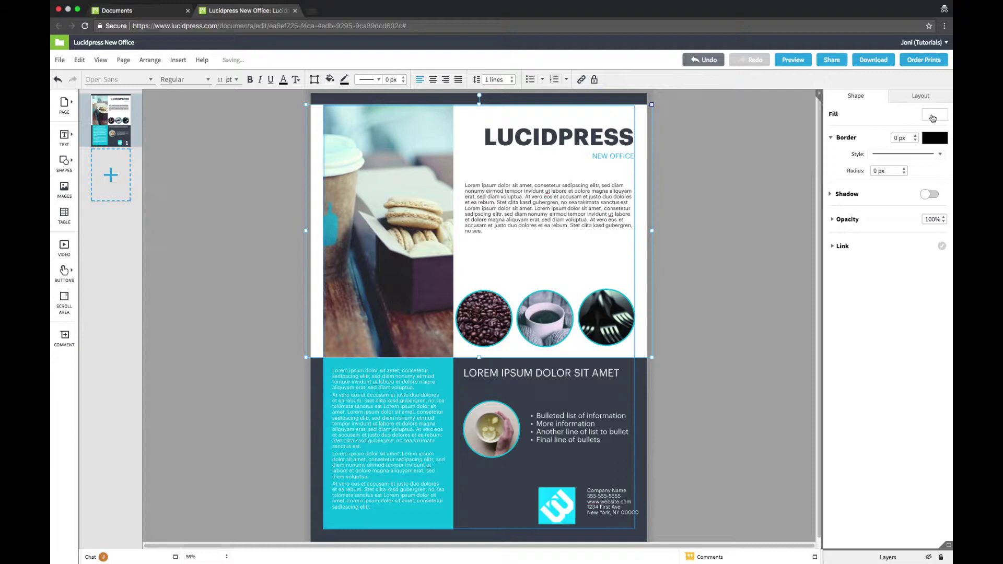
pyautogui.click(934, 114)
pyautogui.click(866, 184)
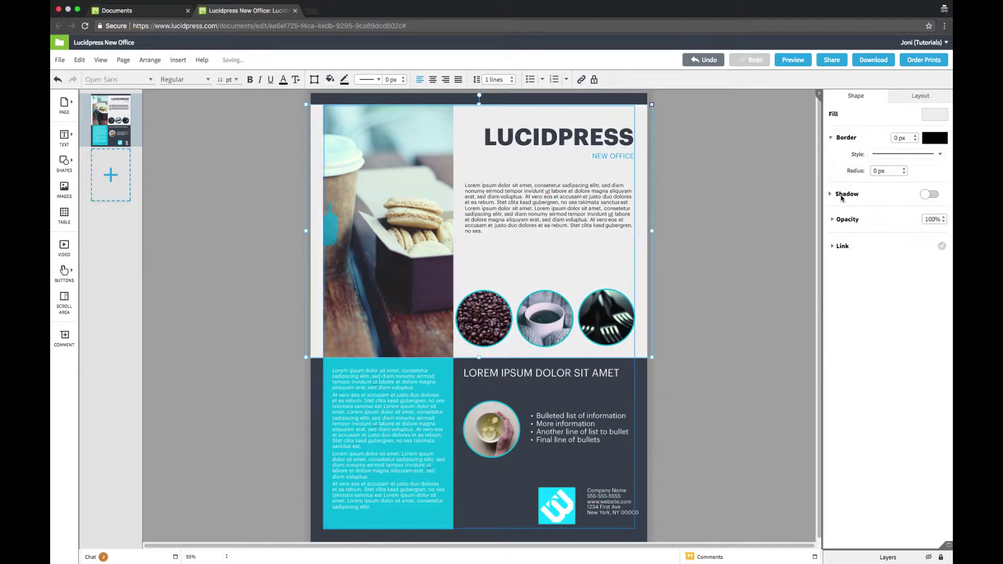
pyautogui.click(445, 373)
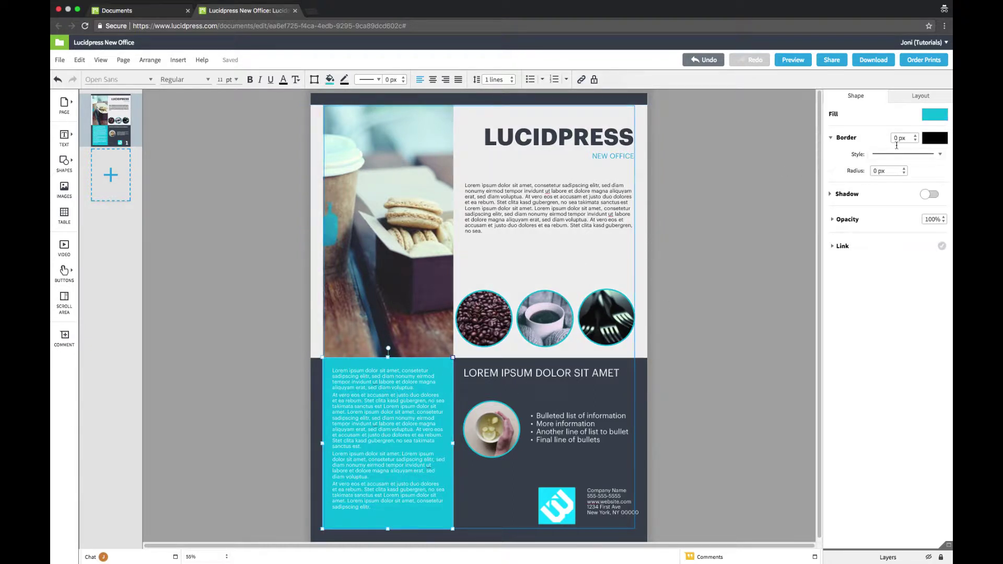
pyautogui.click(928, 117)
pyautogui.click(878, 209)
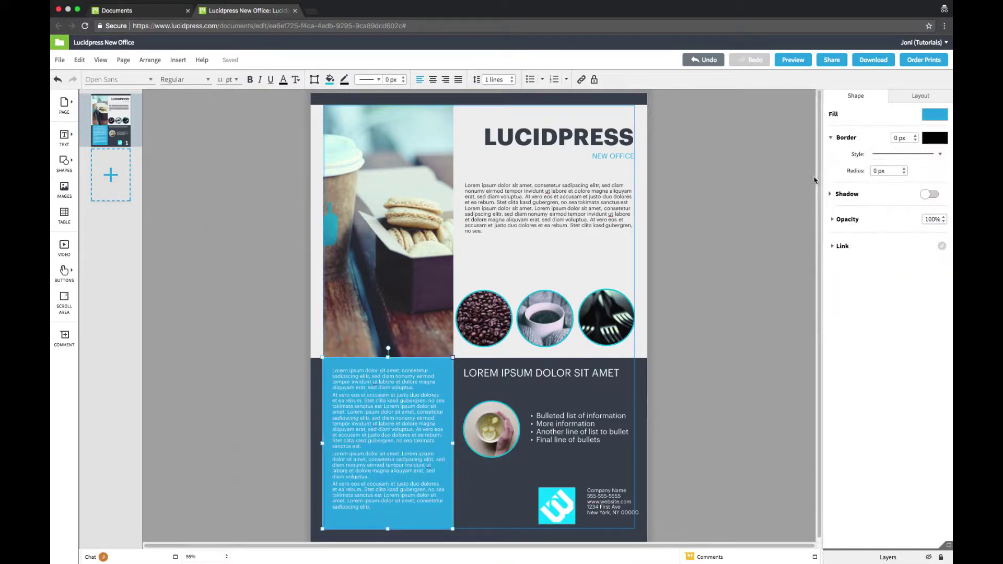
pyautogui.click(762, 203)
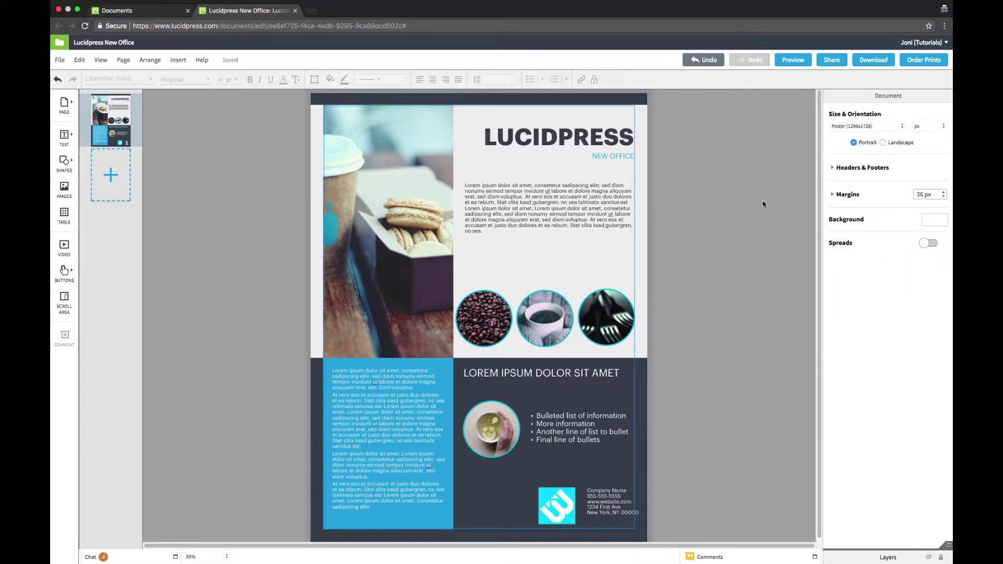
# Swap the teal logo for a blue Lucid logo from Brand Images, set to Scale to fit
pyautogui.doubleClick(576, 493)
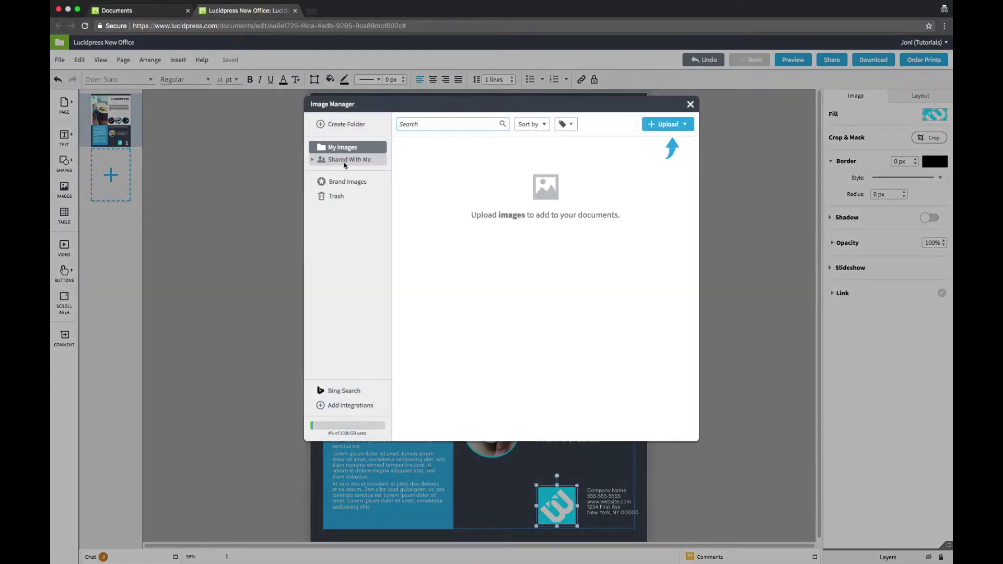
pyautogui.click(343, 186)
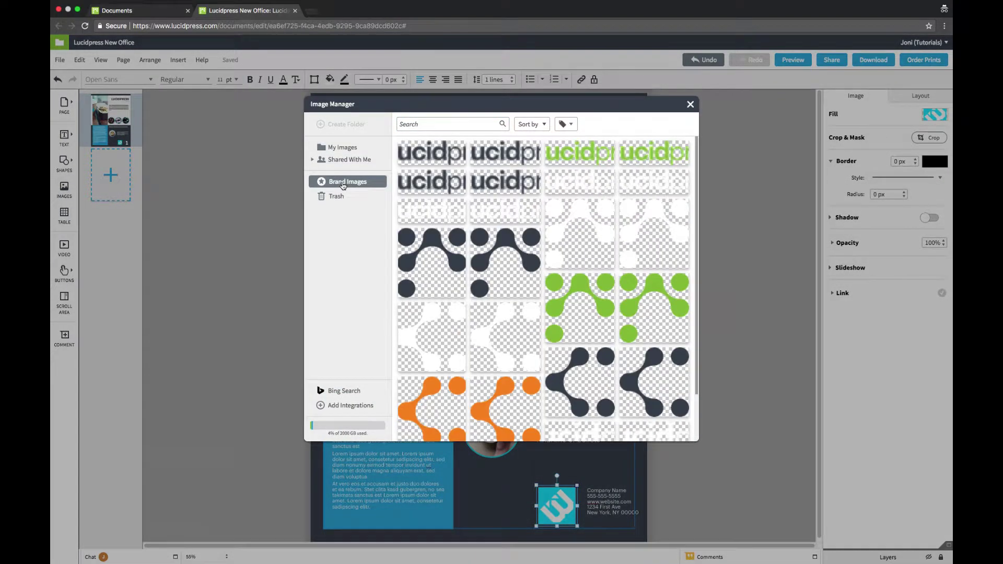
pyautogui.scroll(-10, 514, 241)
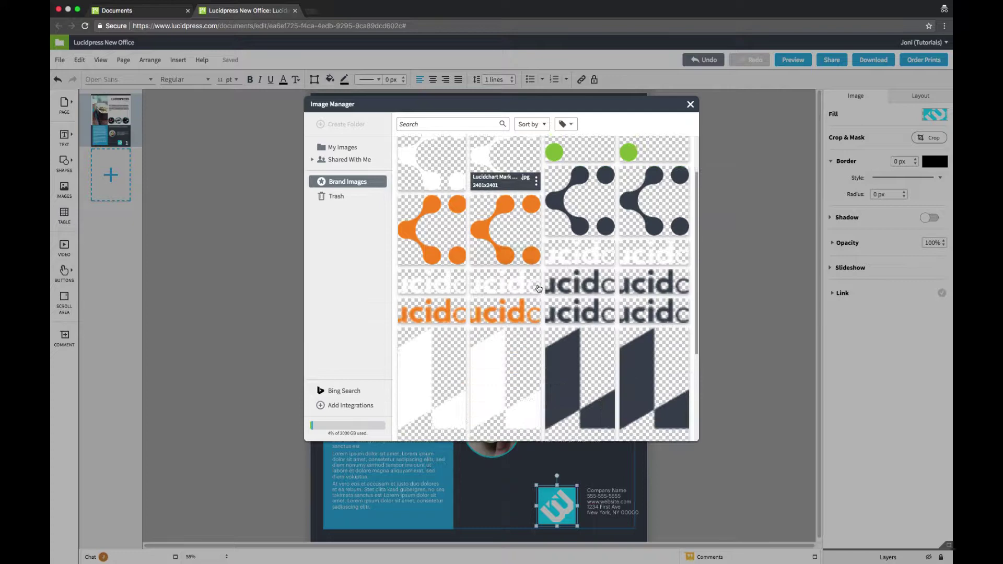
pyautogui.scroll(-5, 523, 298)
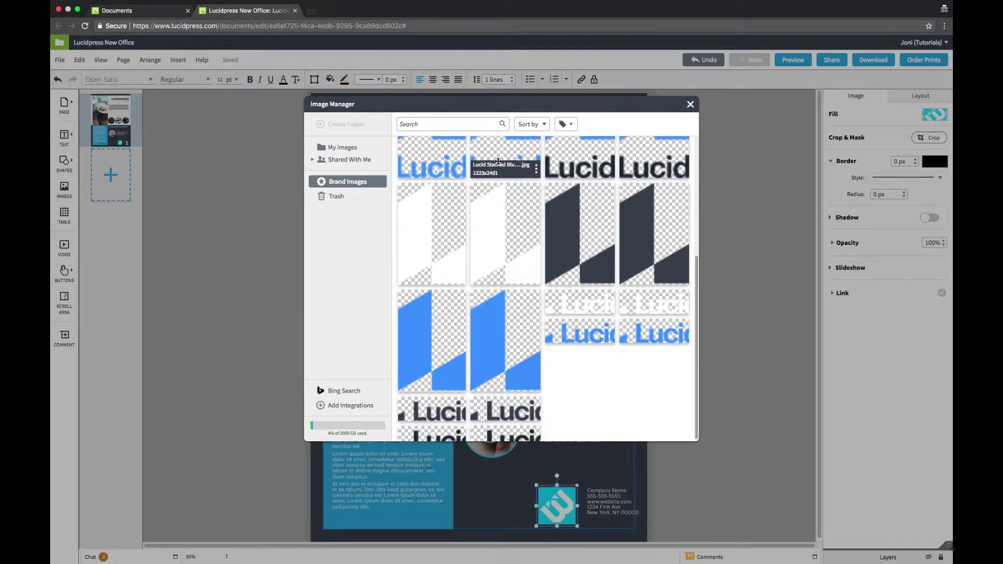
pyautogui.click(614, 165)
pyautogui.click(935, 114)
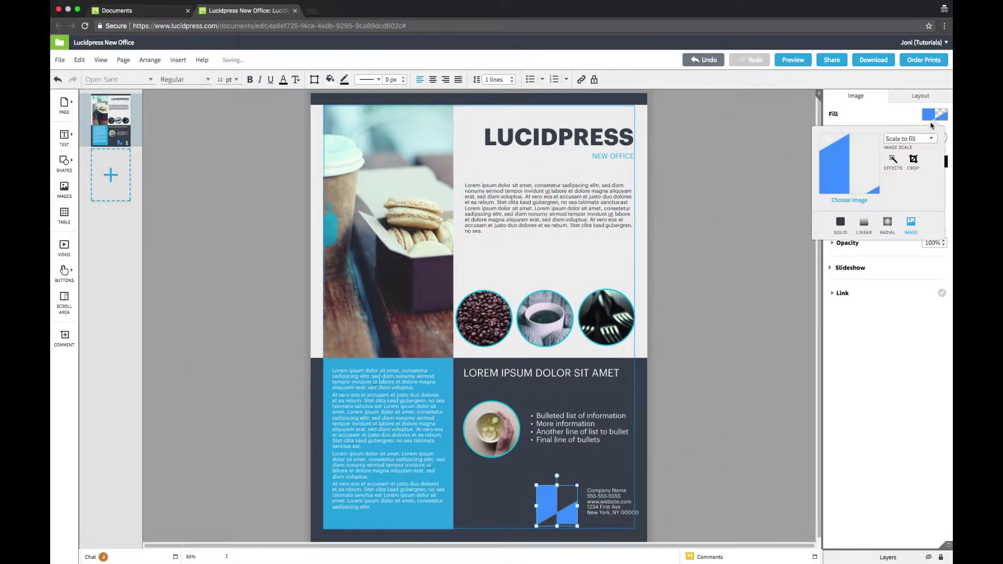
pyautogui.click(917, 139)
pyautogui.click(911, 152)
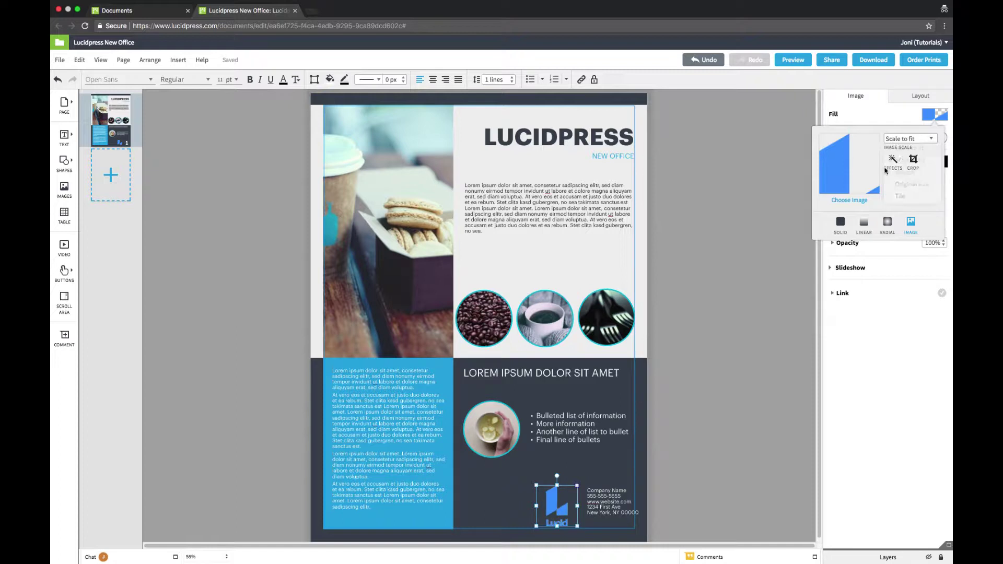
# Make the lemon circle photo's border transparent
pyautogui.click(764, 303)
pyautogui.click(503, 426)
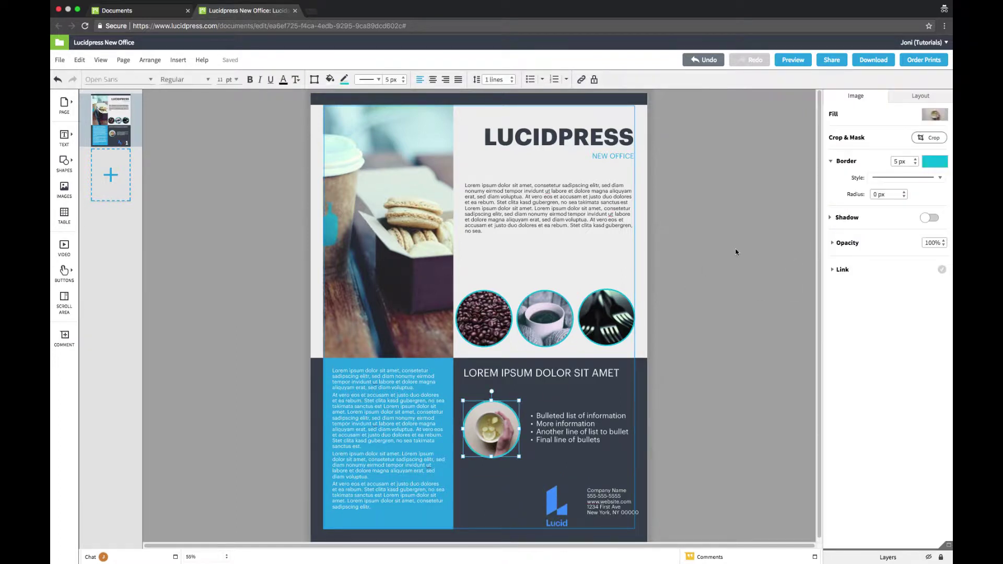
pyautogui.click(924, 164)
pyautogui.click(825, 271)
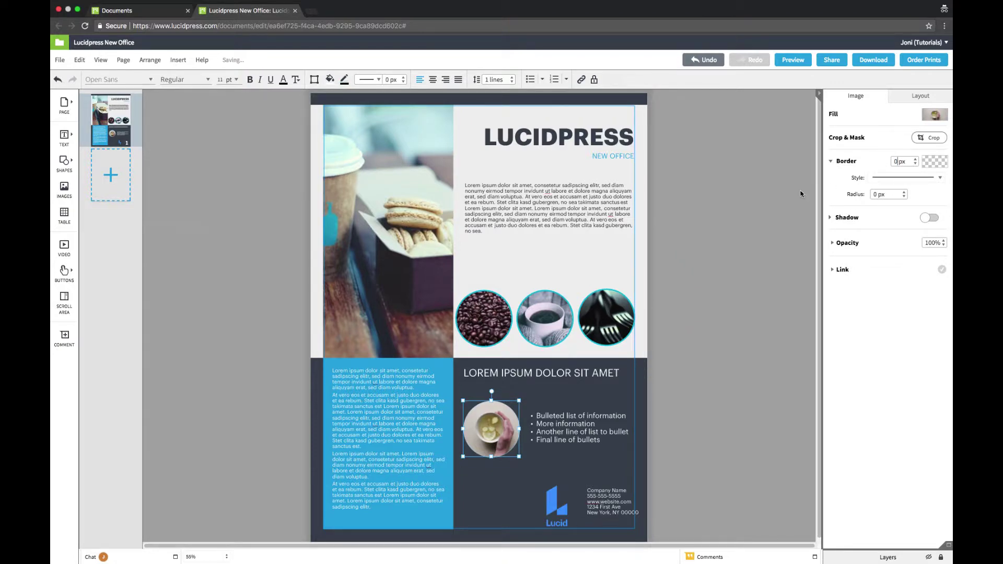
# Check the coffee circles' borders and give the fork circle a blue brand-colour border
pyautogui.click(473, 308)
pyautogui.click(941, 165)
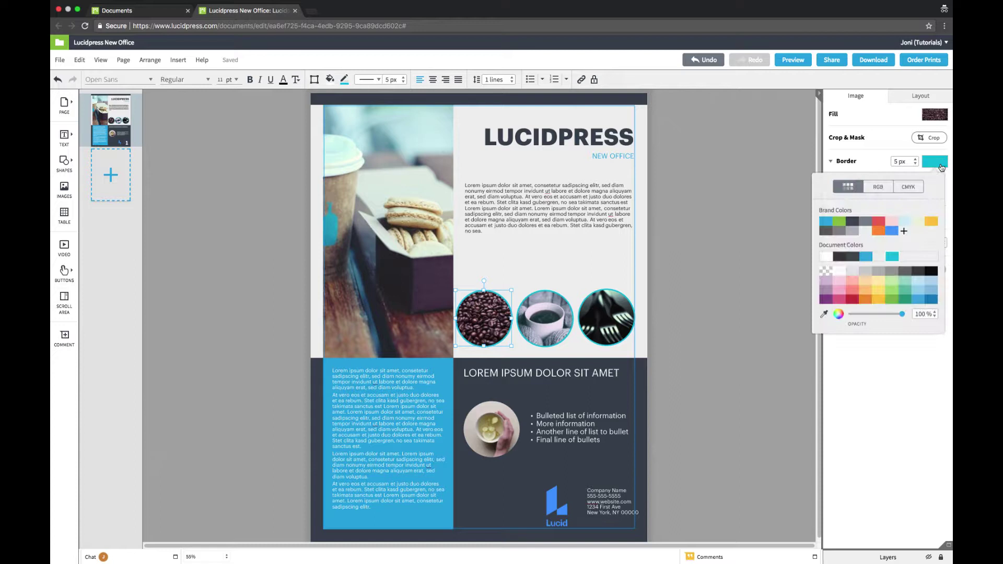
pyautogui.click(545, 318)
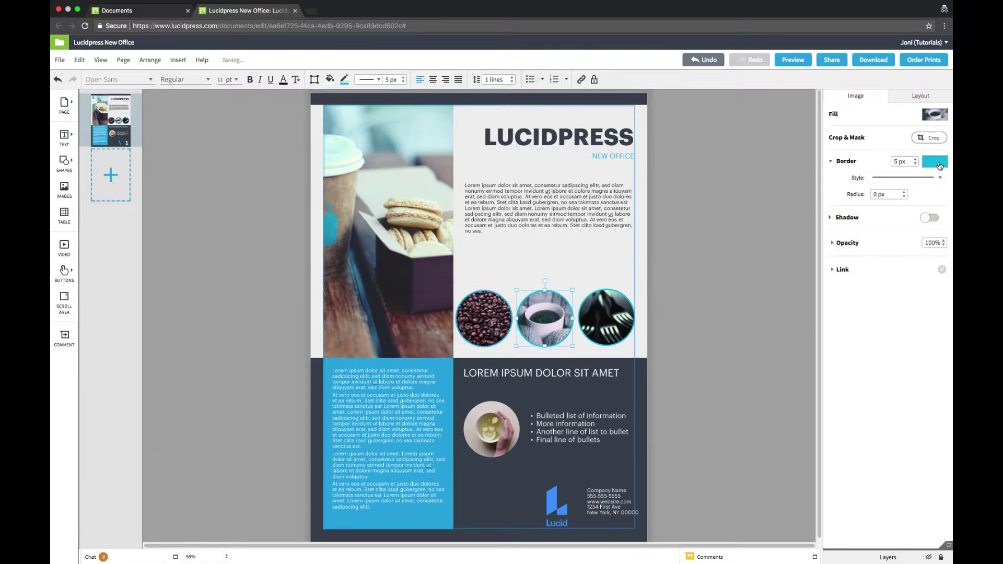
pyautogui.click(939, 166)
pyautogui.click(614, 317)
pyautogui.click(934, 161)
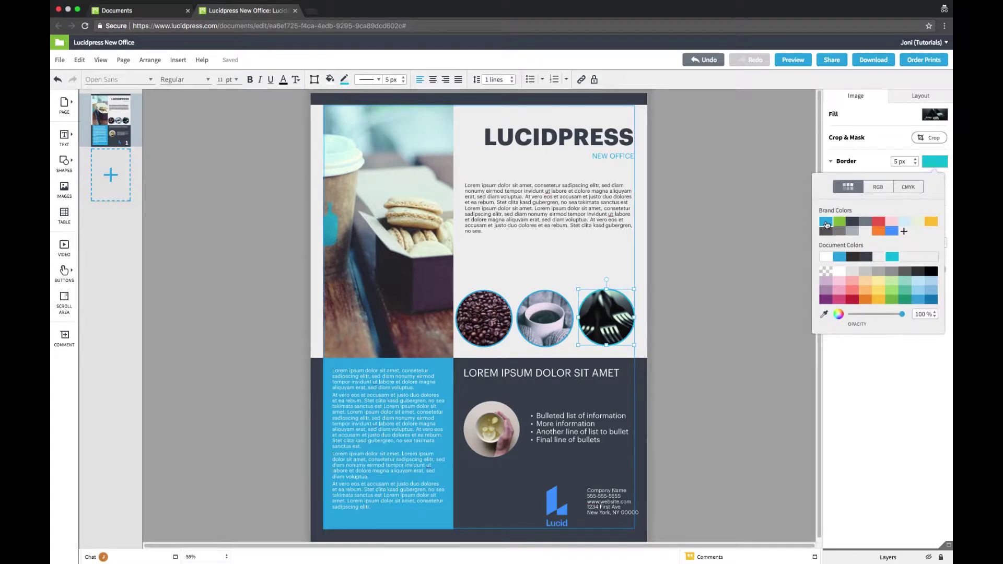
pyautogui.click(826, 225)
pyautogui.click(777, 237)
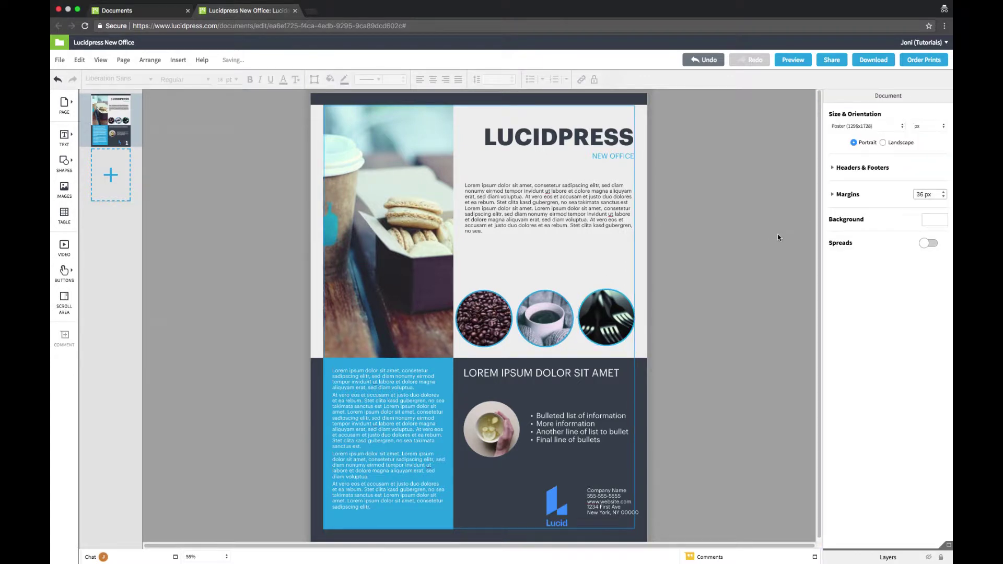
# Upload the New Office folder to My Images via the Image Manager's Upload > Folder option
pyautogui.doubleClick(510, 427)
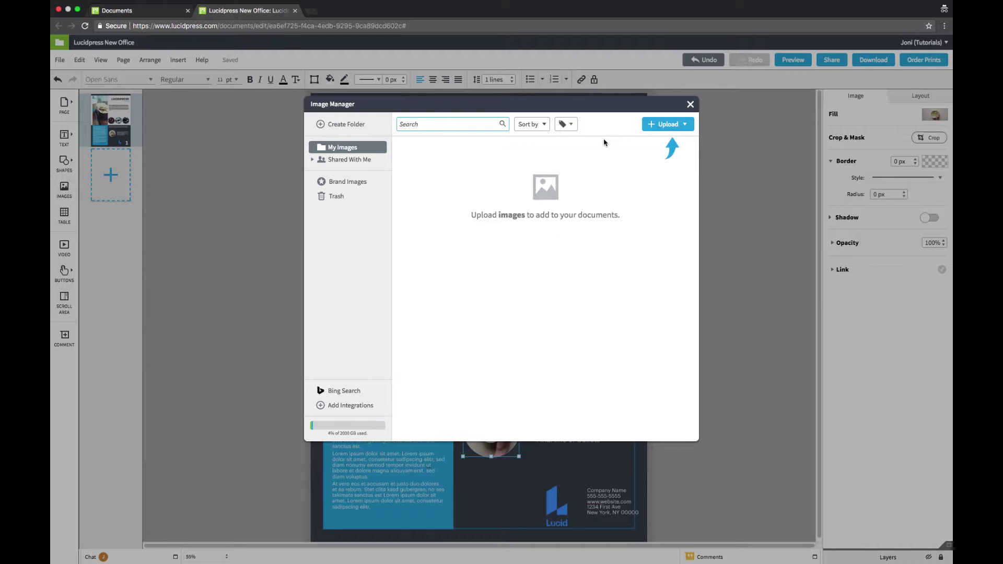
pyautogui.click(686, 125)
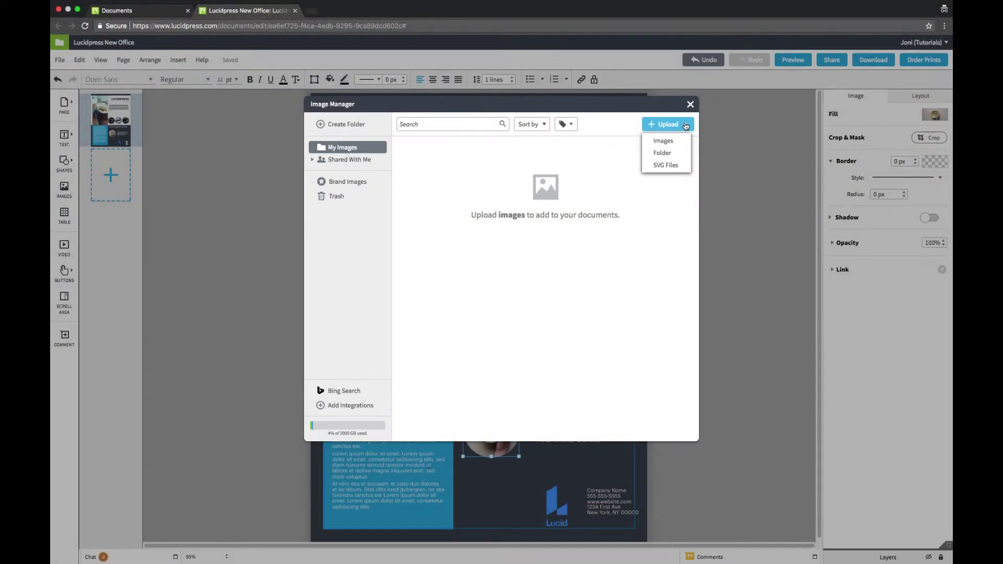
pyautogui.click(680, 156)
pyautogui.click(646, 194)
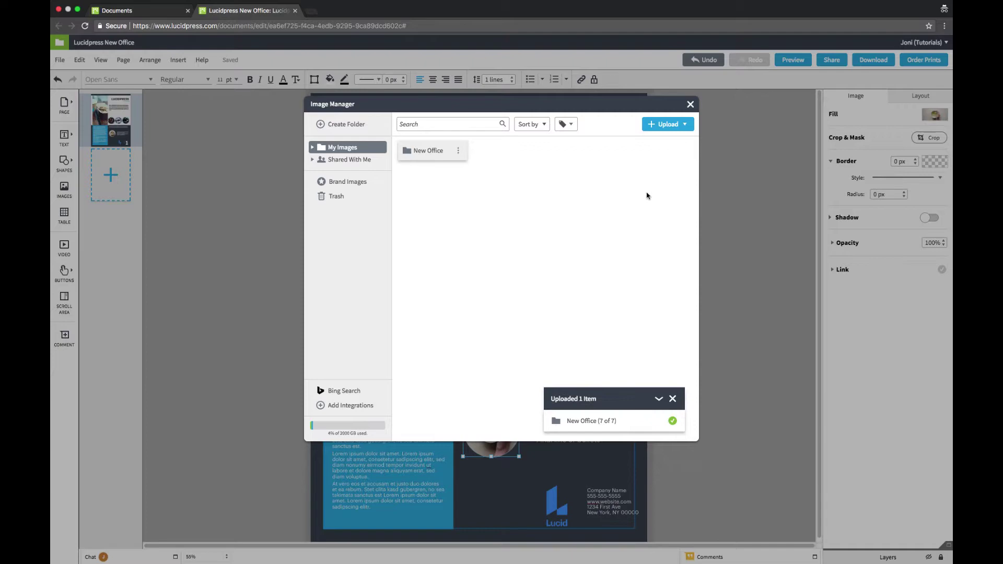
# Place New Office photos into the coffee-beans, coffee-cup and fork circle frames
pyautogui.doubleClick(446, 157)
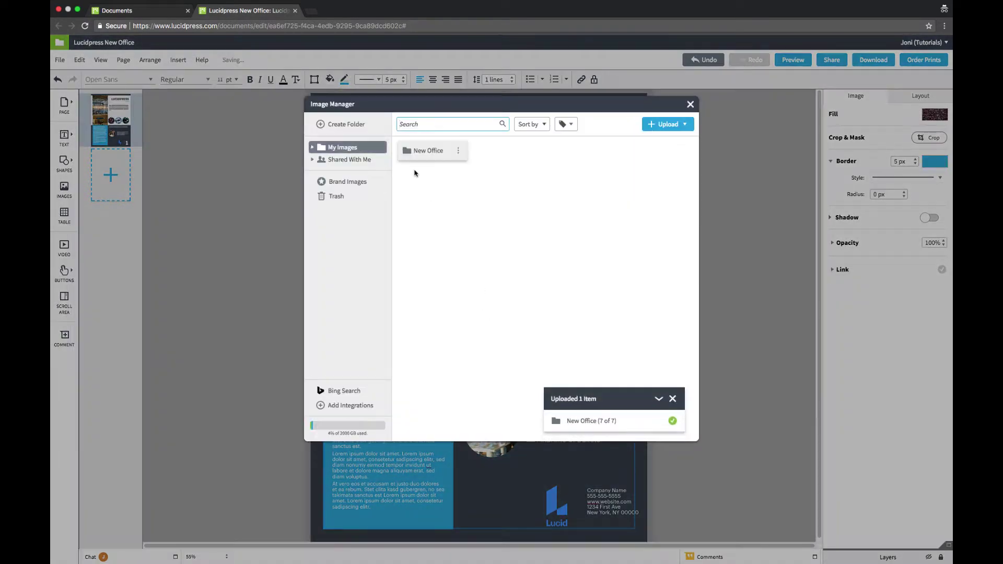
pyautogui.doubleClick(412, 157)
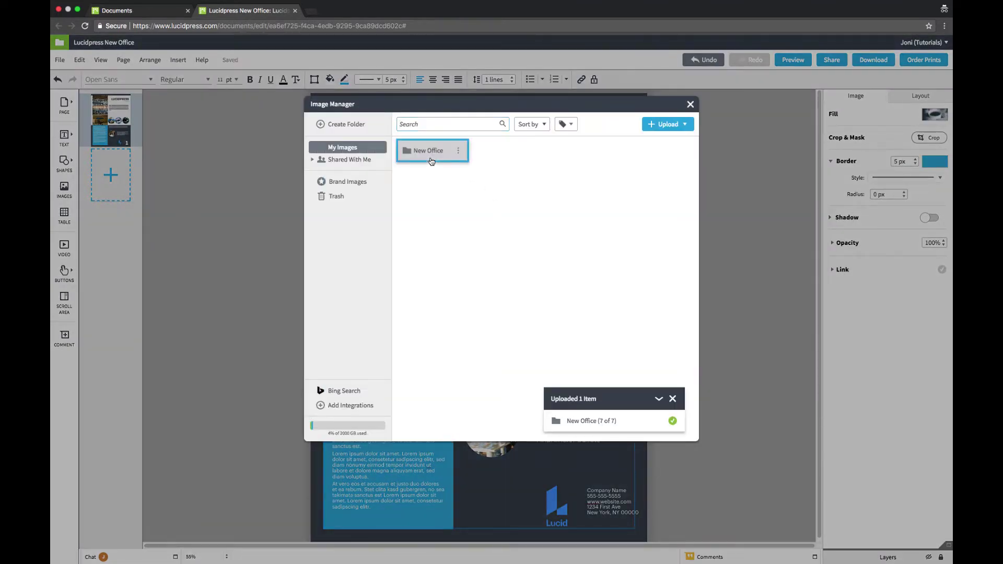
pyautogui.doubleClick(421, 154)
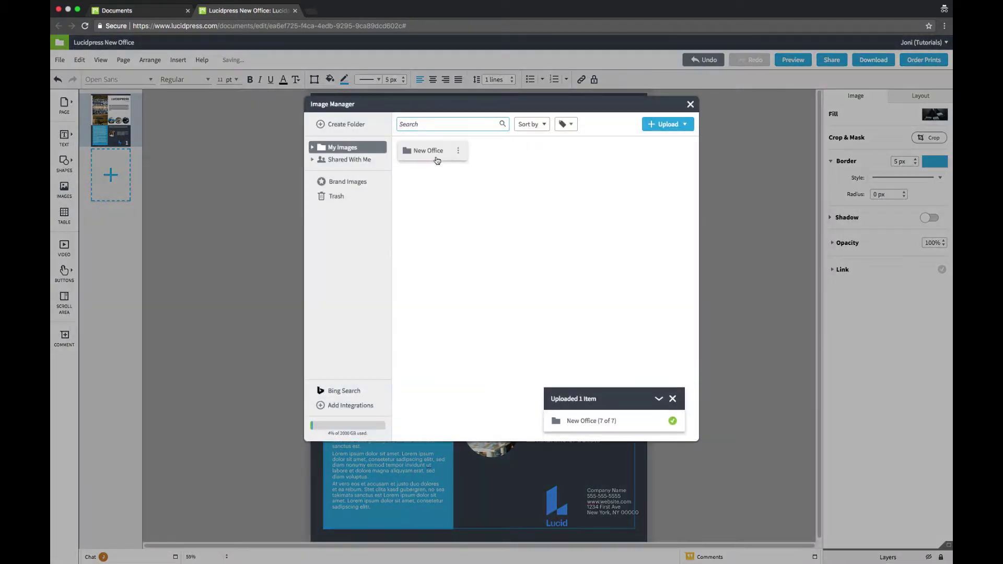
pyautogui.doubleClick(420, 154)
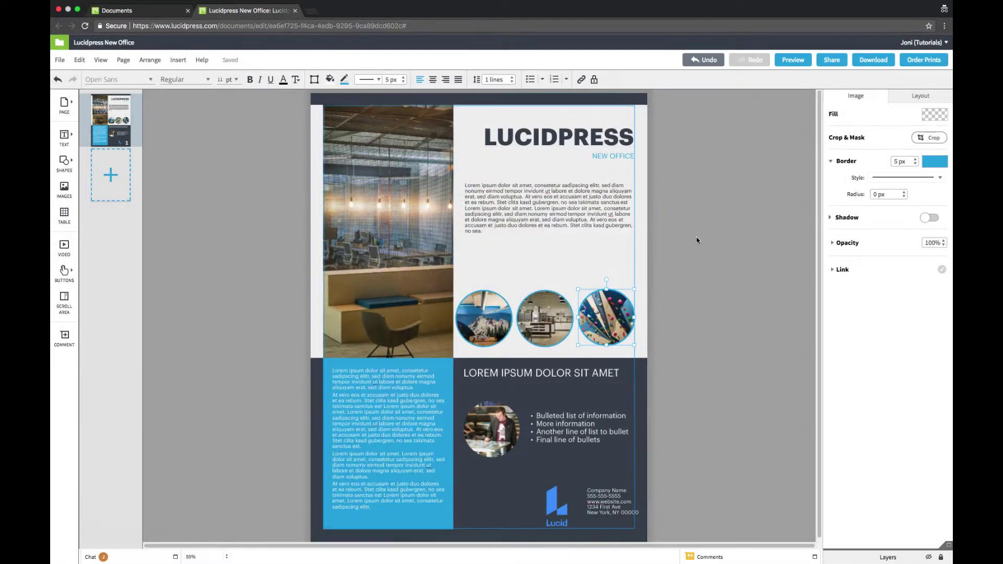
pyautogui.click(696, 239)
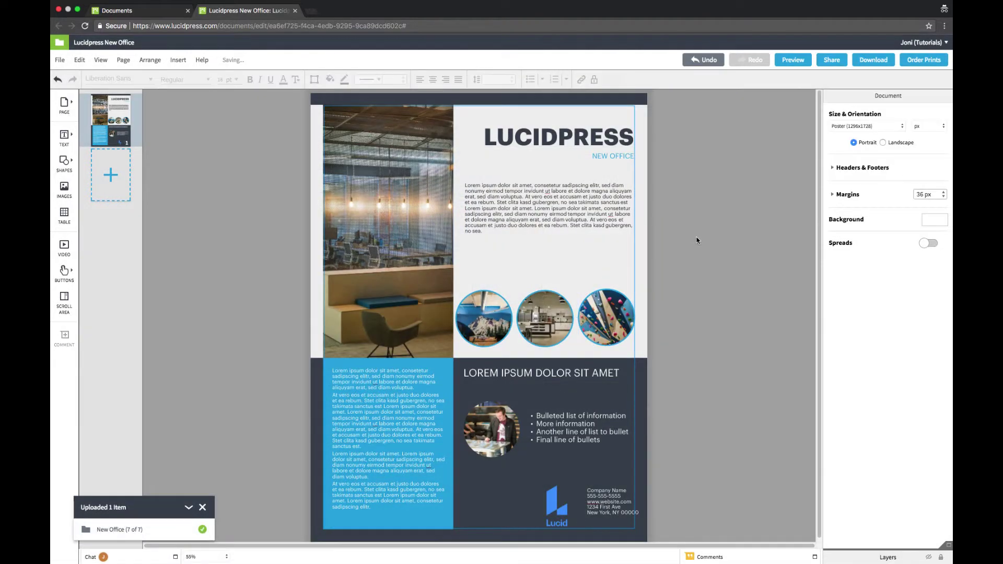
# Crop the main office photo, shifting it left to an Image X offset of -25 px
pyautogui.click(430, 262)
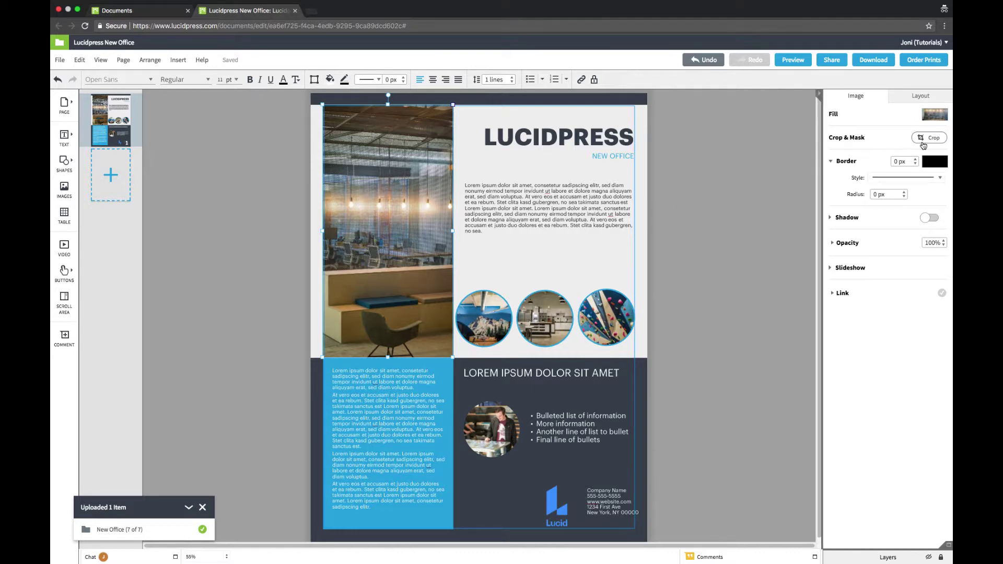
pyautogui.click(926, 138)
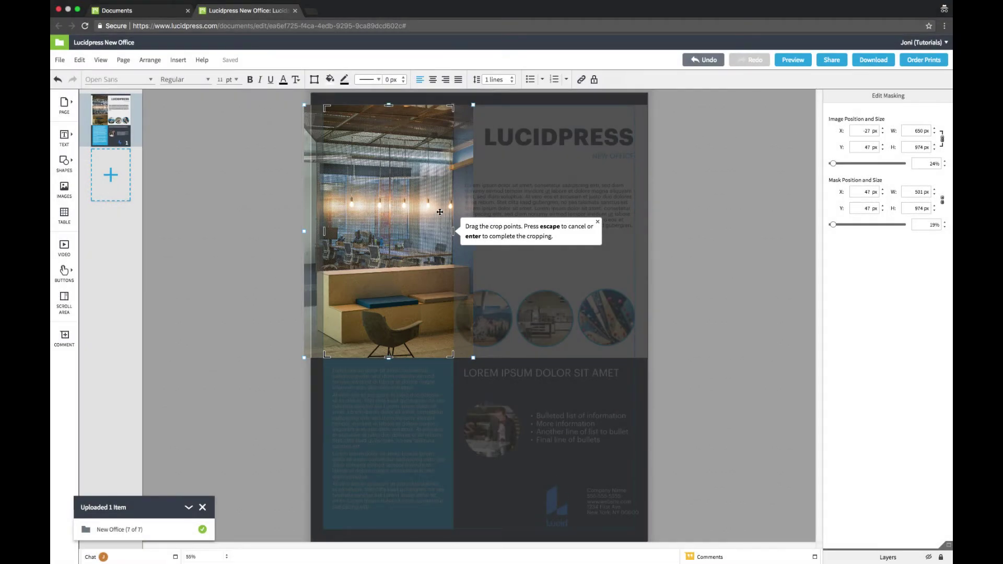
pyautogui.moveTo(426, 213)
pyautogui.mouseDown()
pyautogui.moveTo(407, 215)
pyautogui.moveTo(420, 214)
pyautogui.mouseUp()
pyautogui.click(865, 131)
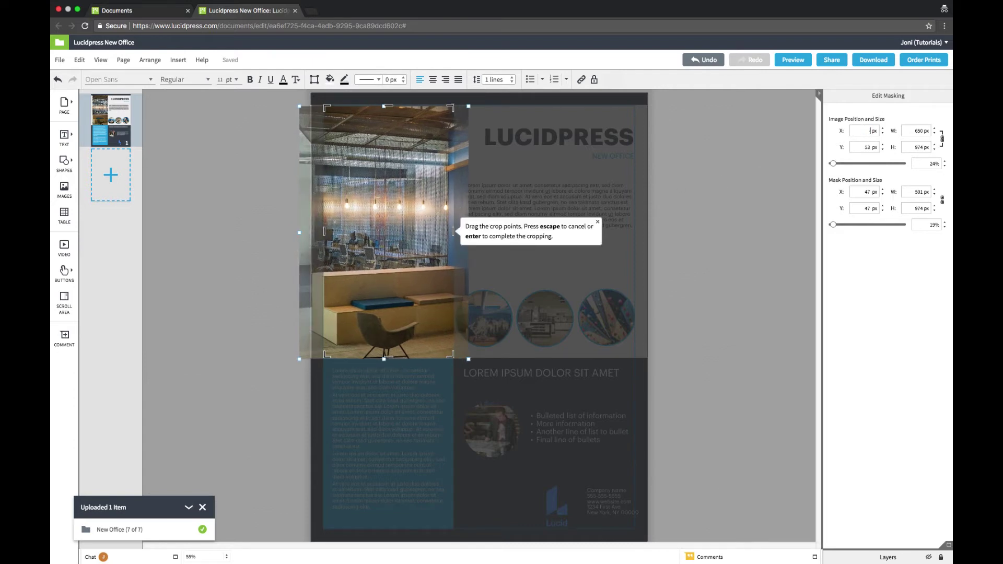
pyautogui.press('Return')
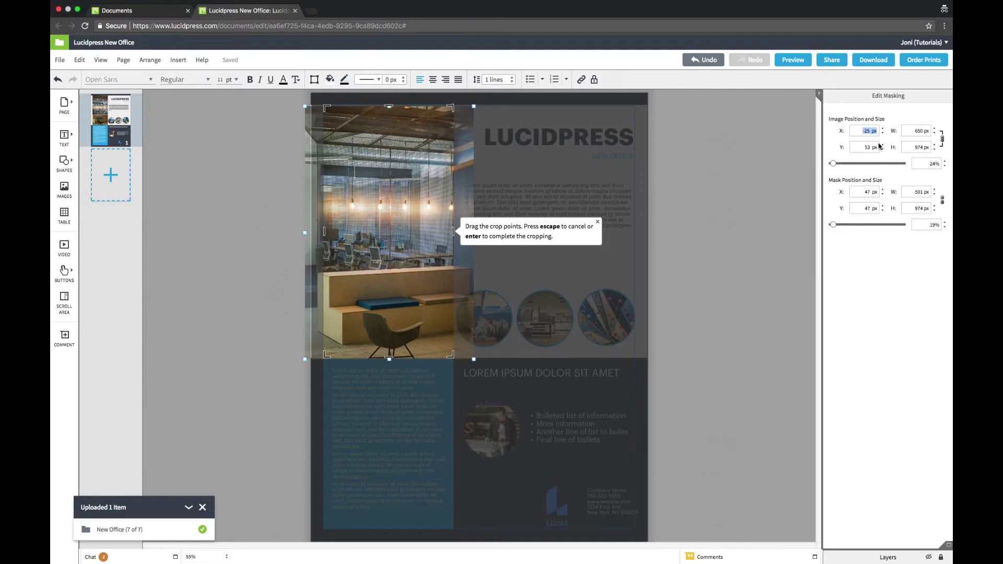
pyautogui.click(911, 251)
pyautogui.press('Return')
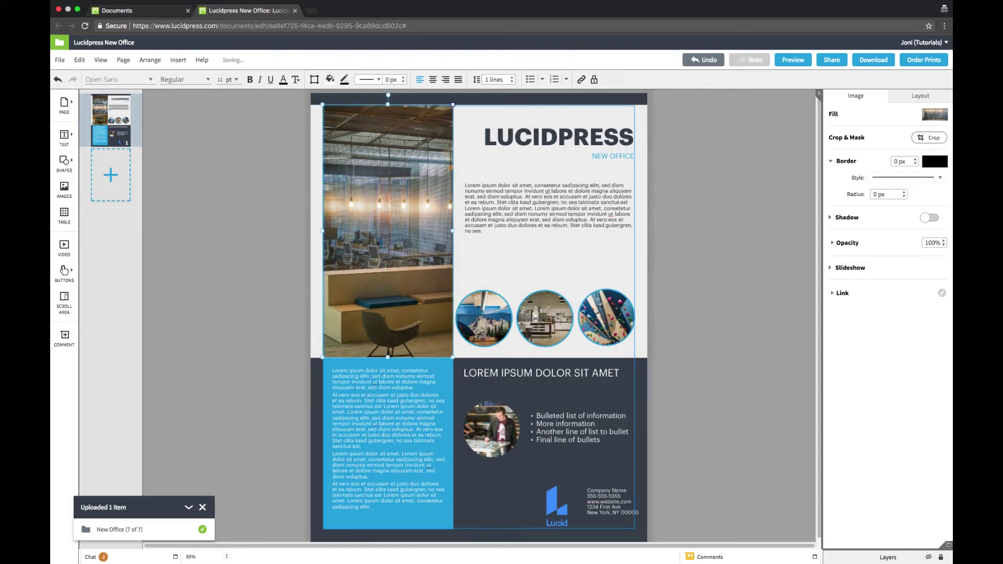
pyautogui.click(743, 262)
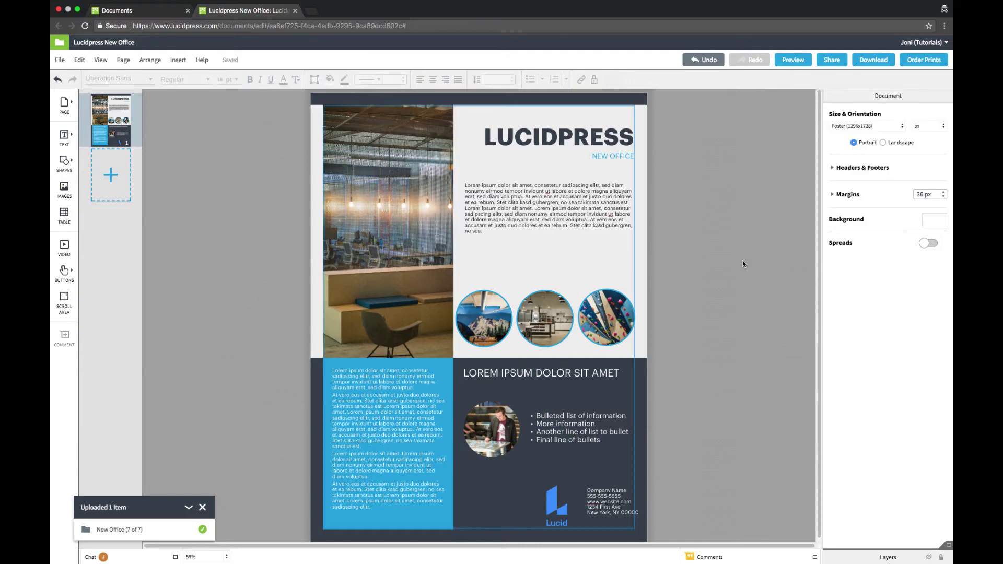